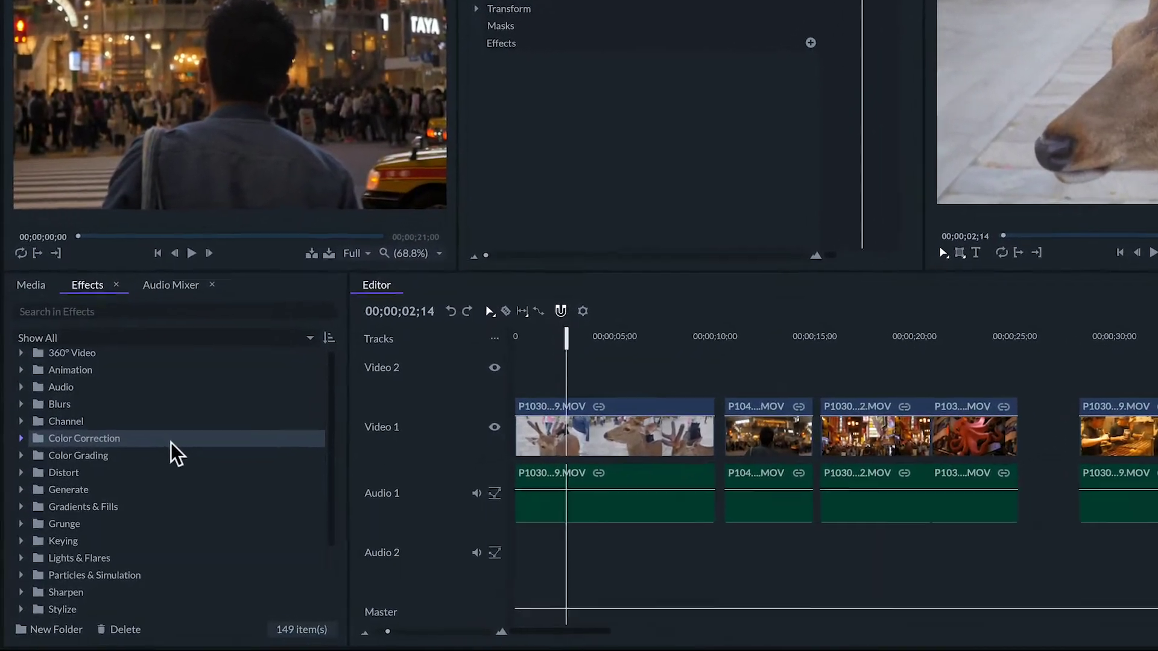
# - Apply Color Cycle from Color Grading to the first deer clip and the night-street clip
pyautogui.scroll(-2, 136, 476)
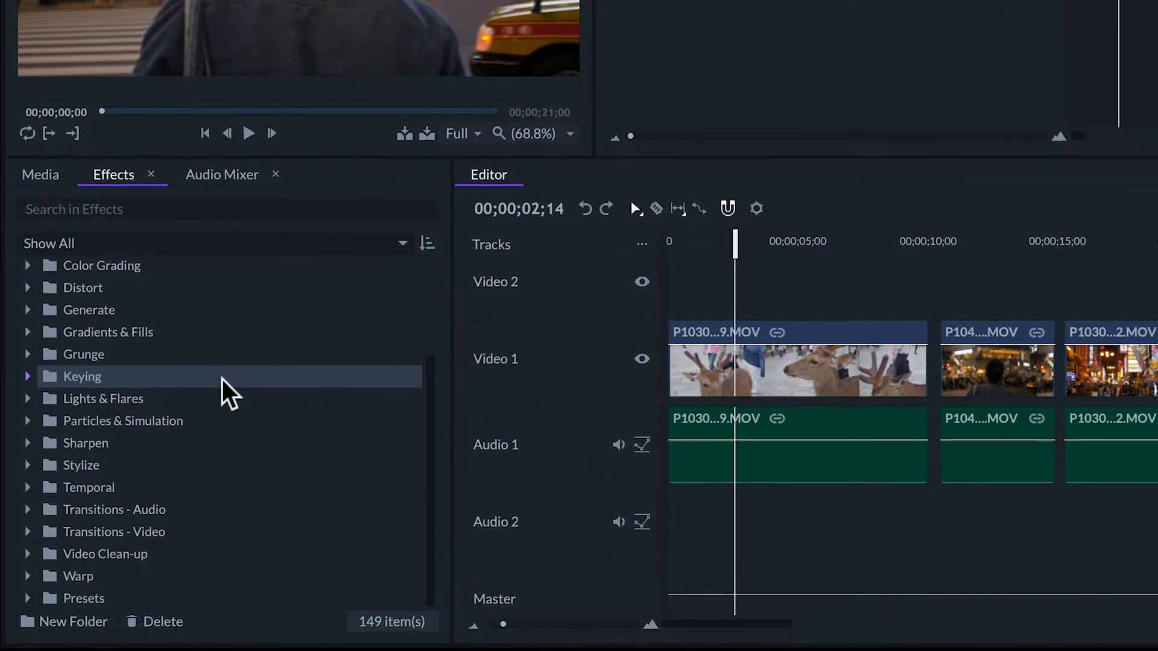
pyautogui.scroll(3, 213, 389)
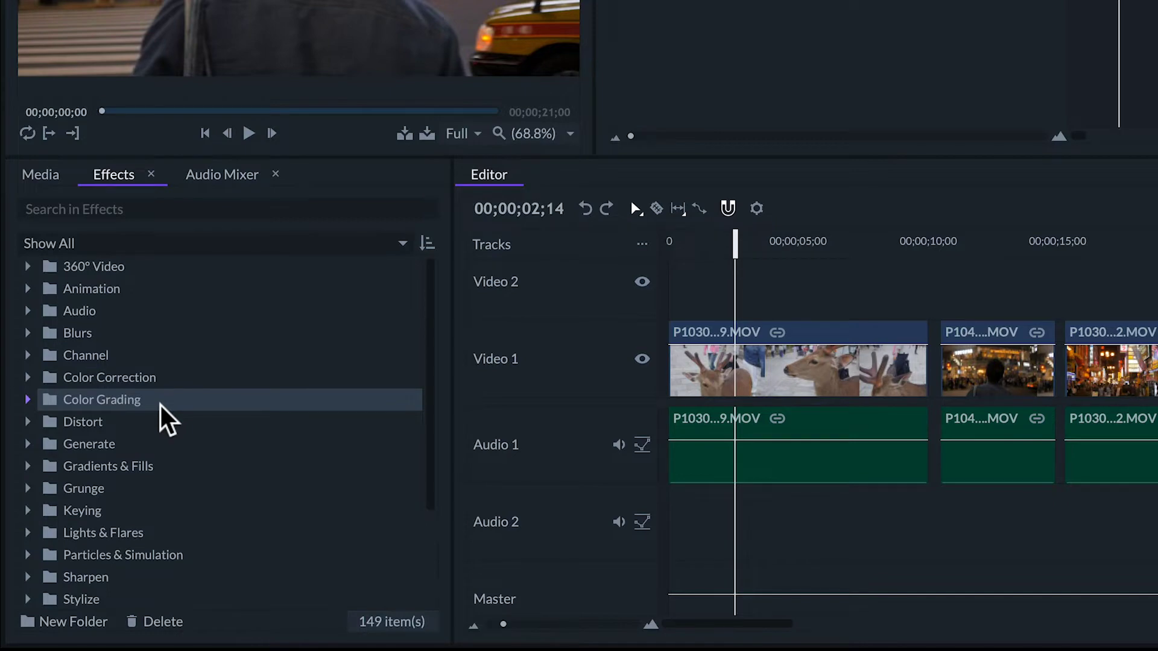
pyautogui.click(24, 400)
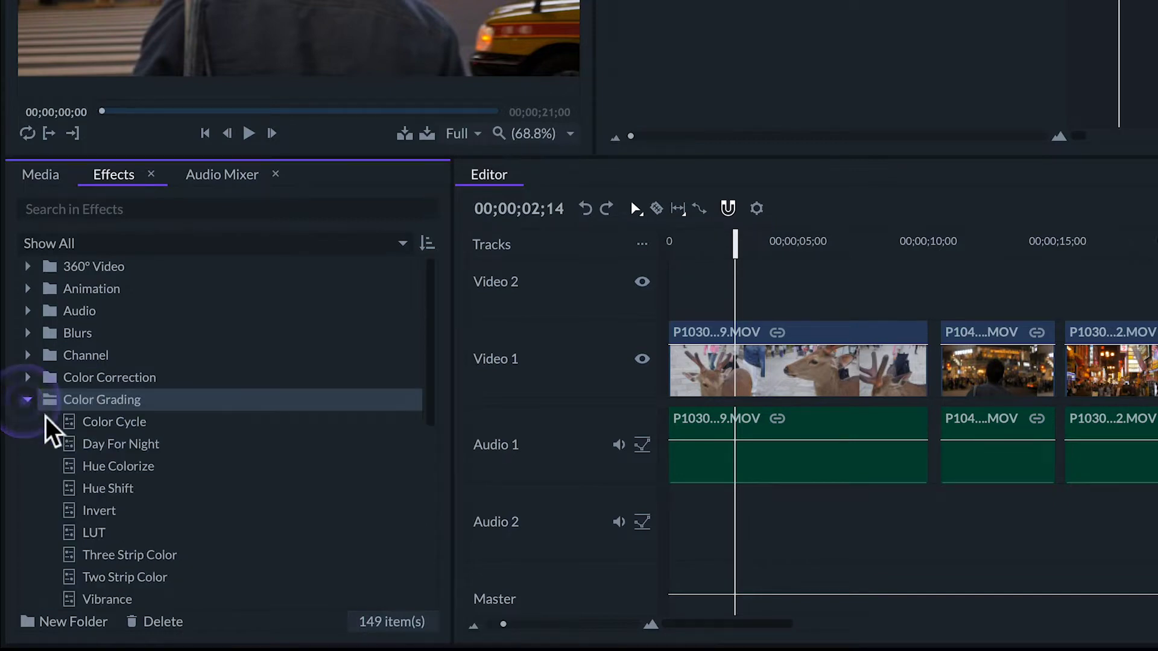
pyautogui.click(122, 423)
pyautogui.moveTo(121, 423); pyautogui.dragTo(737, 353)
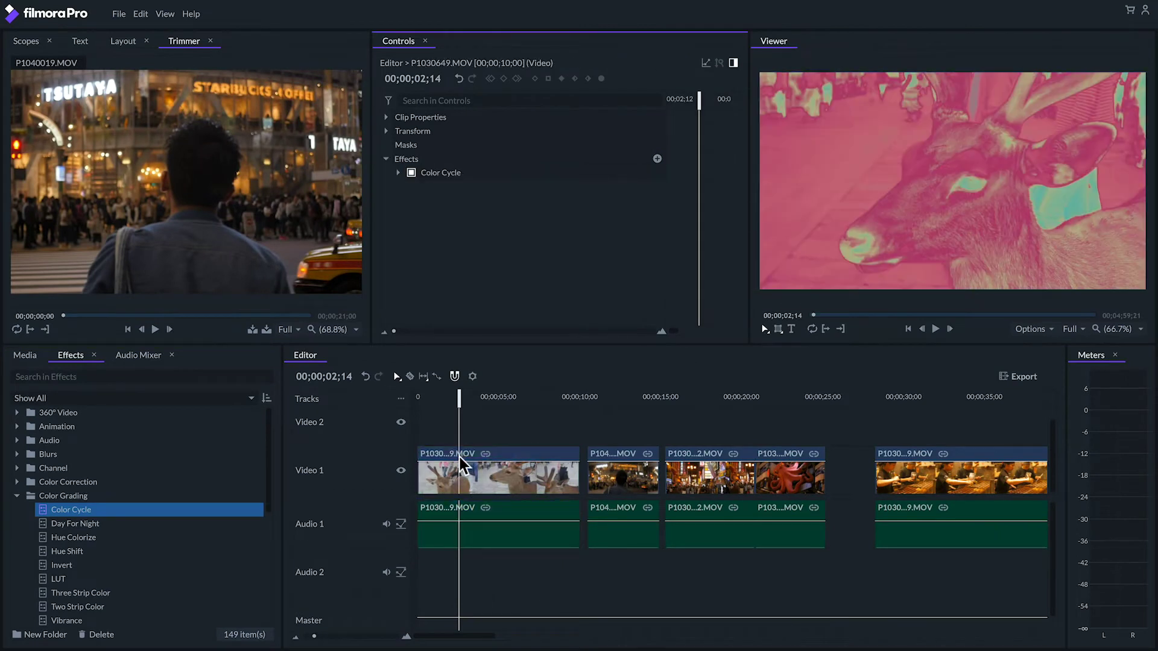
pyautogui.click(621, 398)
pyautogui.moveTo(604, 422); pyautogui.dragTo(821, 487)
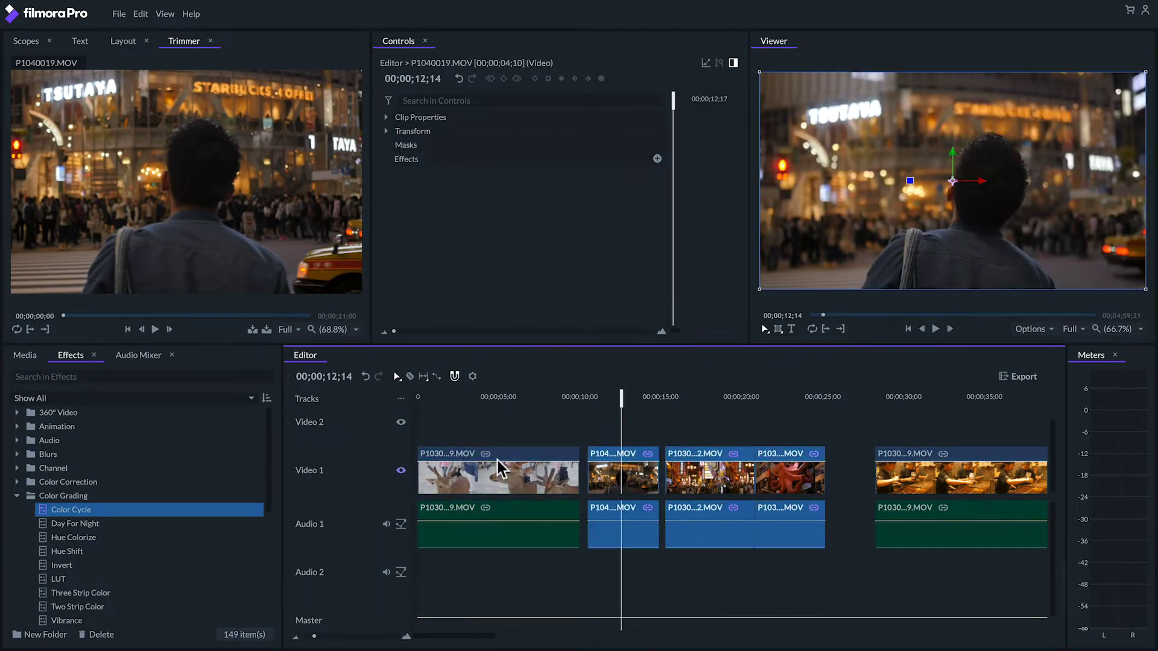
pyautogui.moveTo(72, 510); pyautogui.dragTo(611, 475)
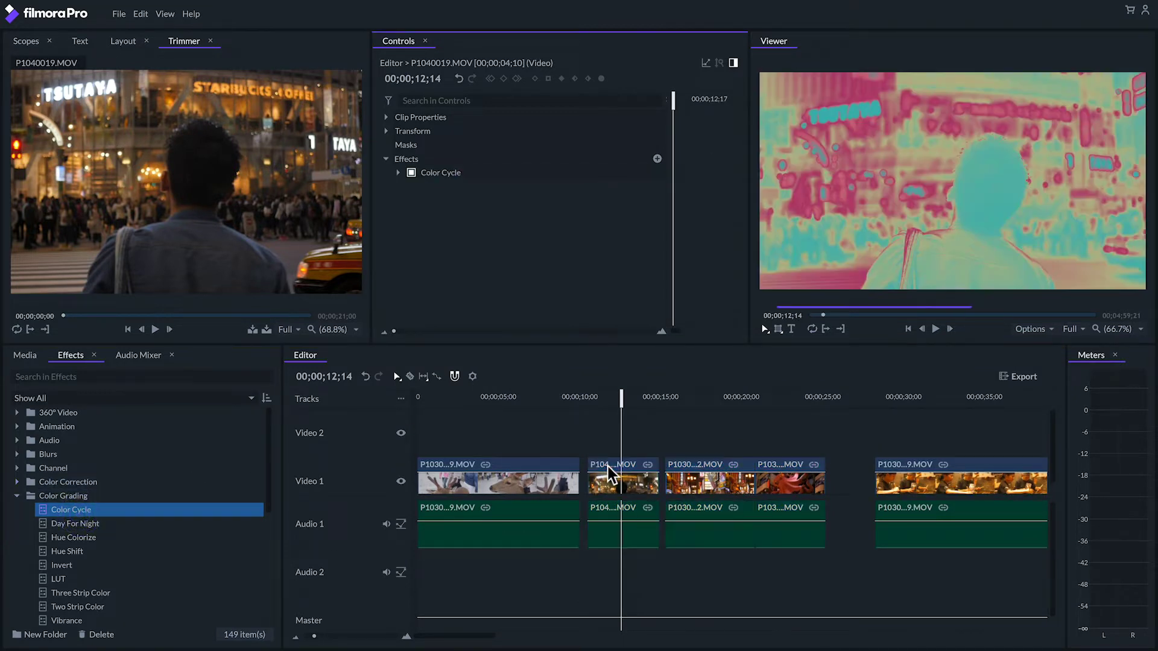
# - Preview the effect and blend Color Cycle 37% with the original under Output
pyautogui.moveTo(622, 399)
pyautogui.mouseDown()
pyautogui.moveTo(730, 398)
pyautogui.moveTo(617, 398)
pyautogui.mouseUp()
pyautogui.click(398, 173)
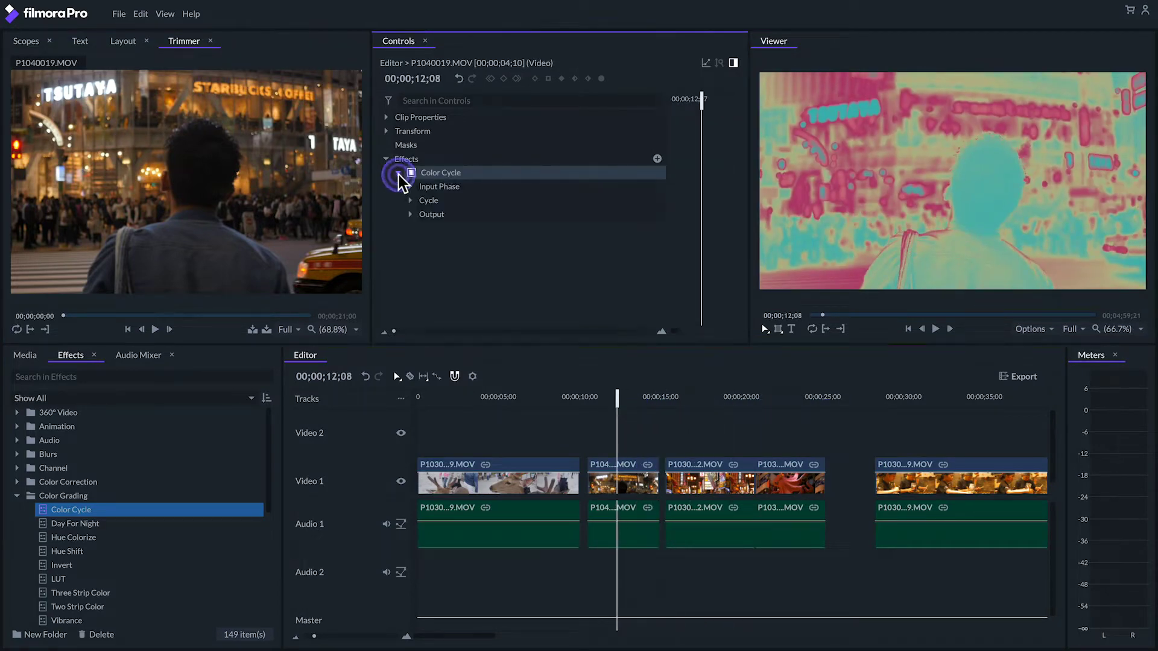
pyautogui.click(410, 214)
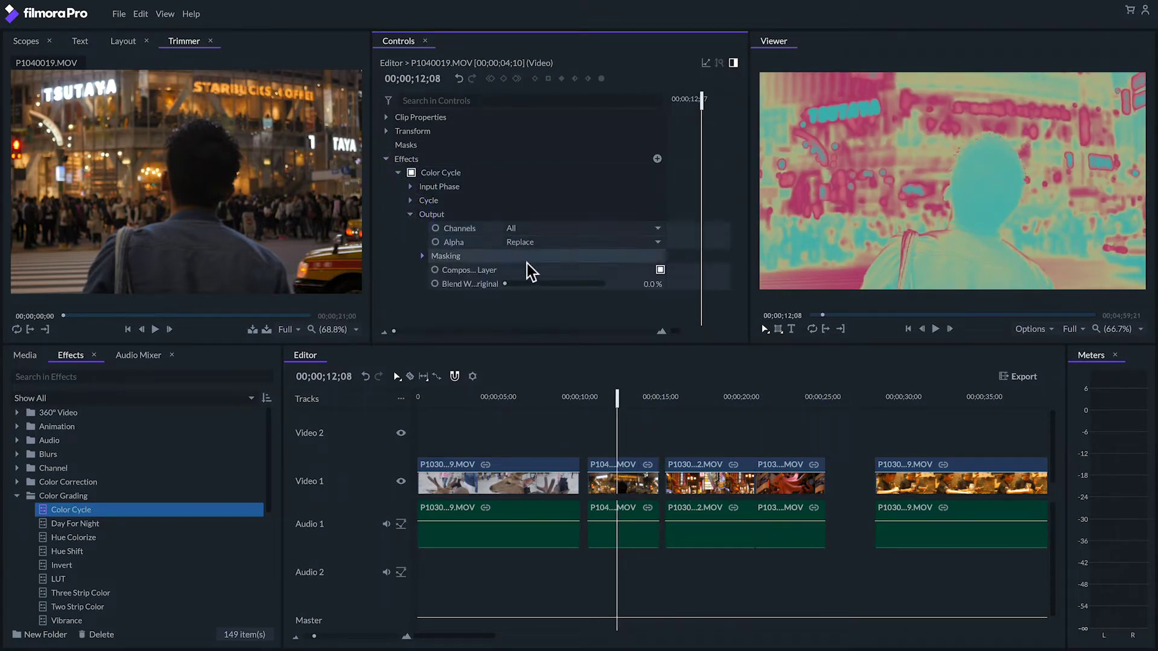
pyautogui.moveTo(512, 286)
pyautogui.mouseDown()
pyautogui.moveTo(611, 296)
pyautogui.moveTo(509, 292)
pyautogui.mouseUp()
# - Lower Color Cycle's blend to 5% and add Auto Contrast to the first deer clip
pyautogui.click(515, 398)
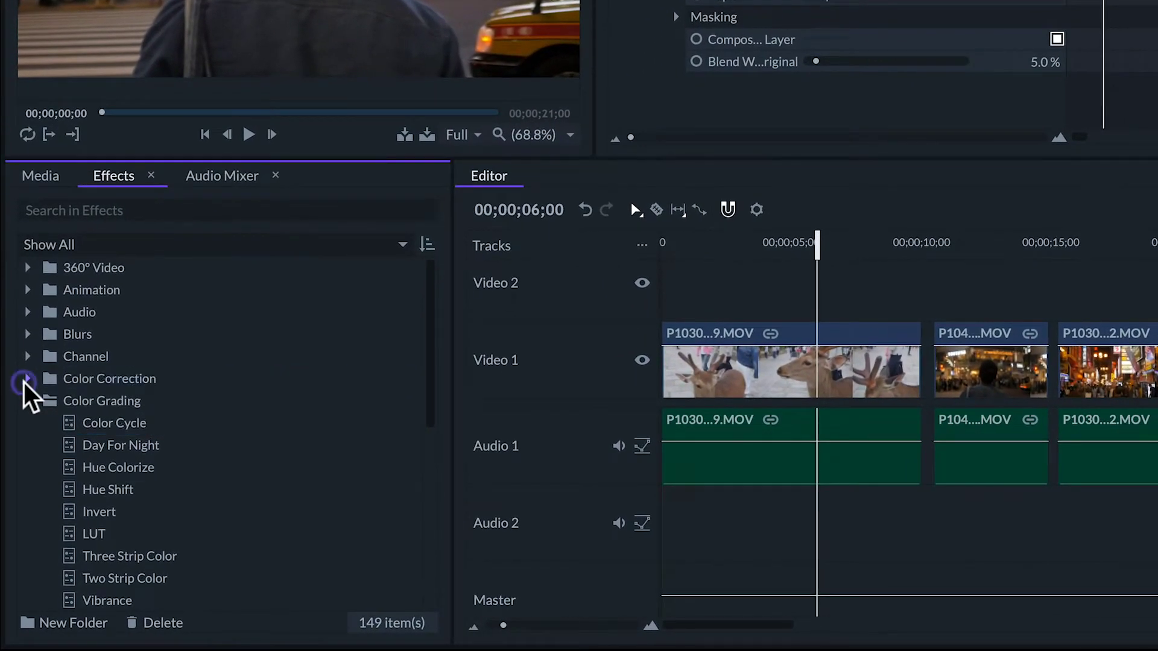
pyautogui.click(20, 457)
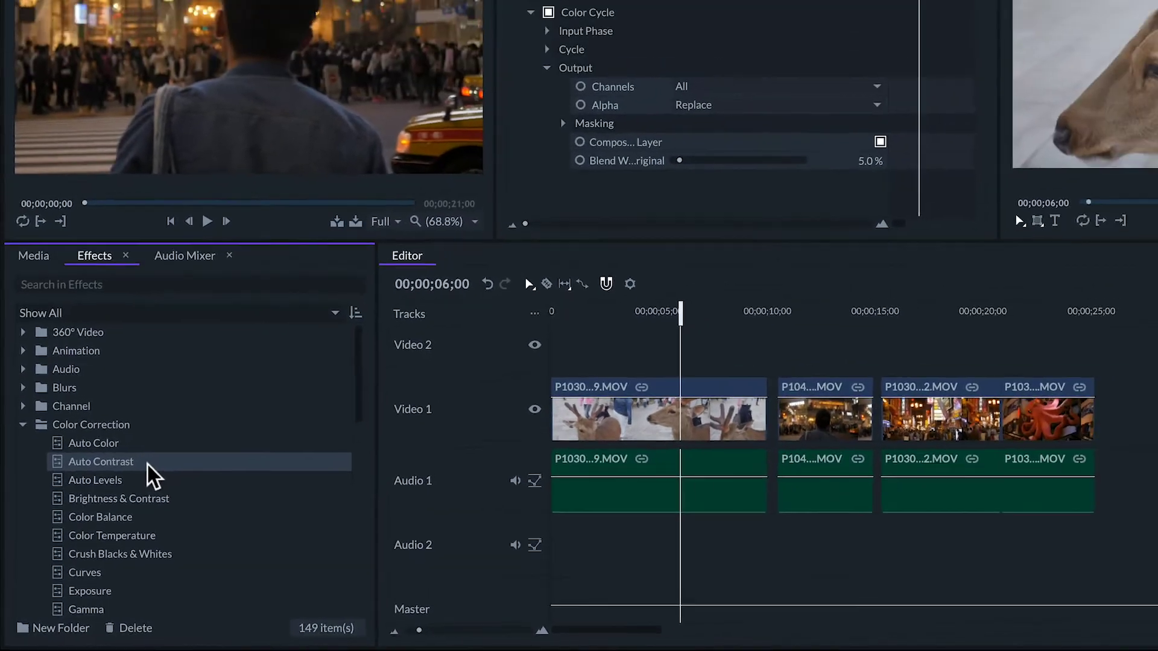
pyautogui.click(207, 448)
pyautogui.moveTo(113, 511); pyautogui.dragTo(485, 492)
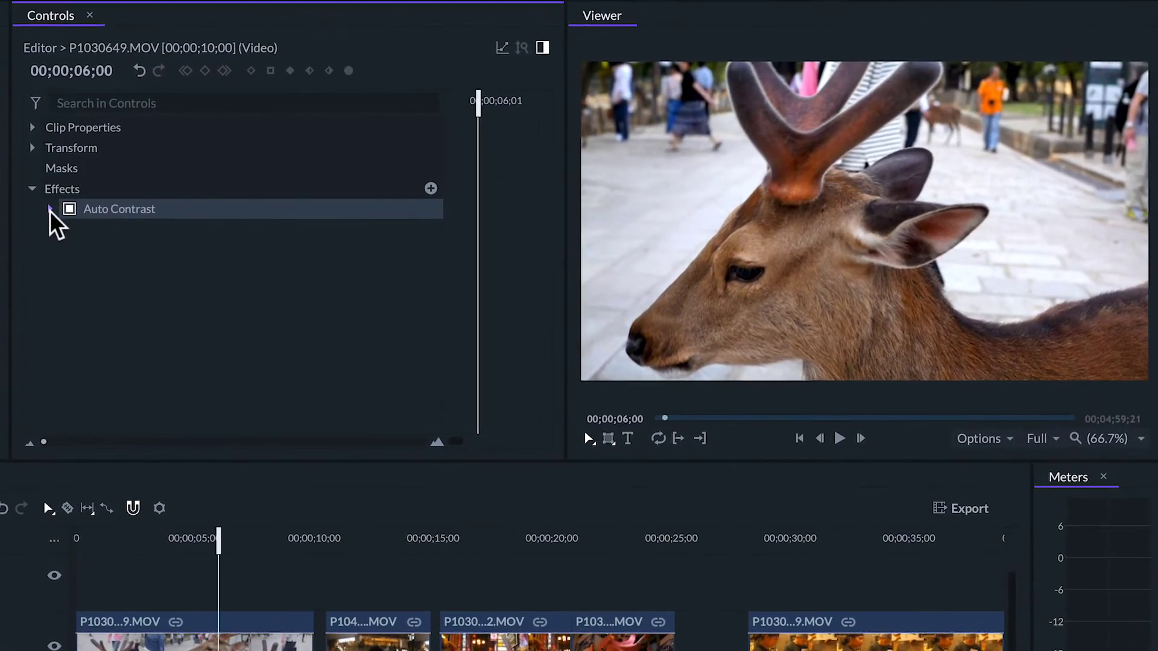
# - Set Auto Contrast Threshold to 2.75% and blend to 14%, sampling contrast from frame 10
pyautogui.click(399, 173)
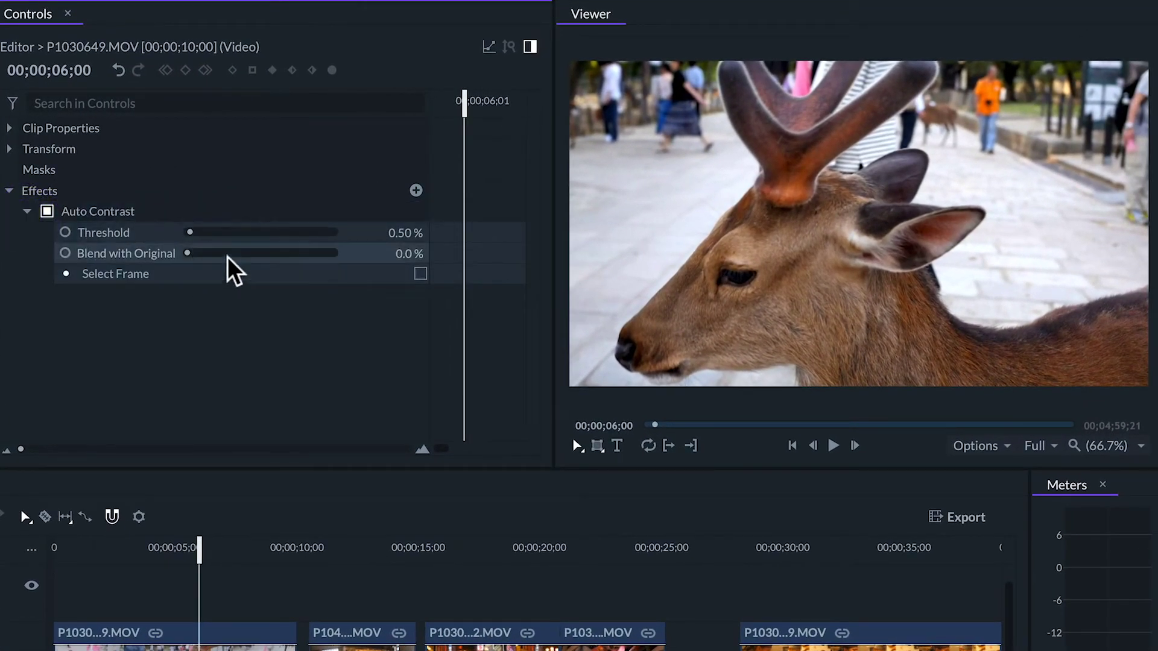
pyautogui.moveTo(189, 235); pyautogui.dragTo(207, 253)
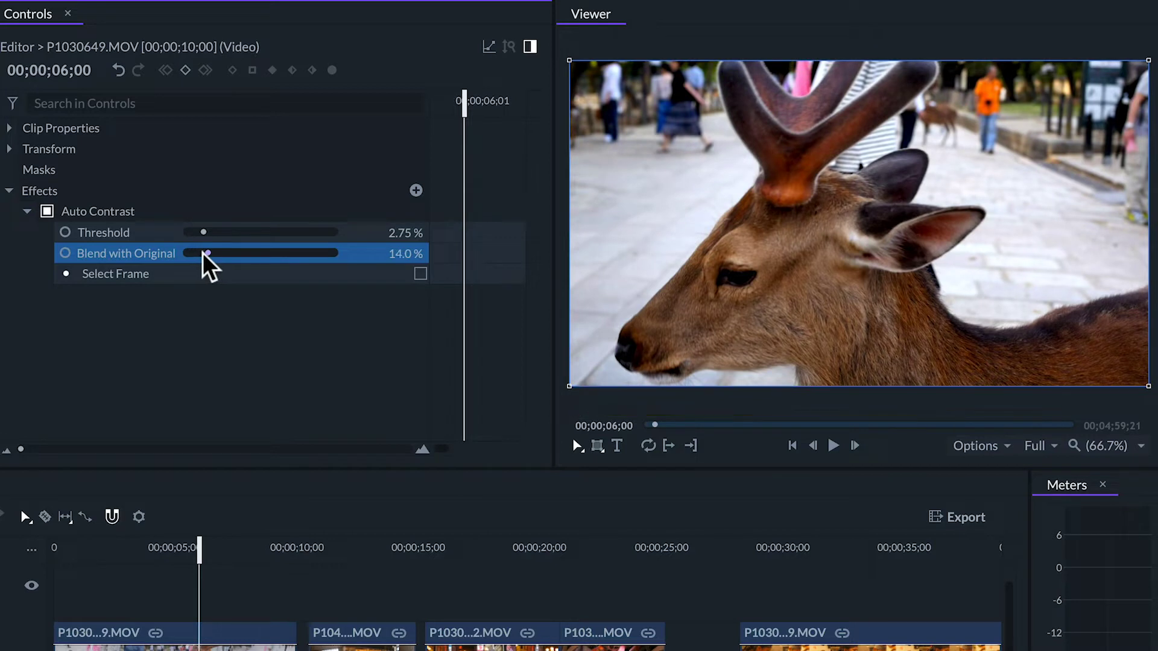
pyautogui.click(419, 276)
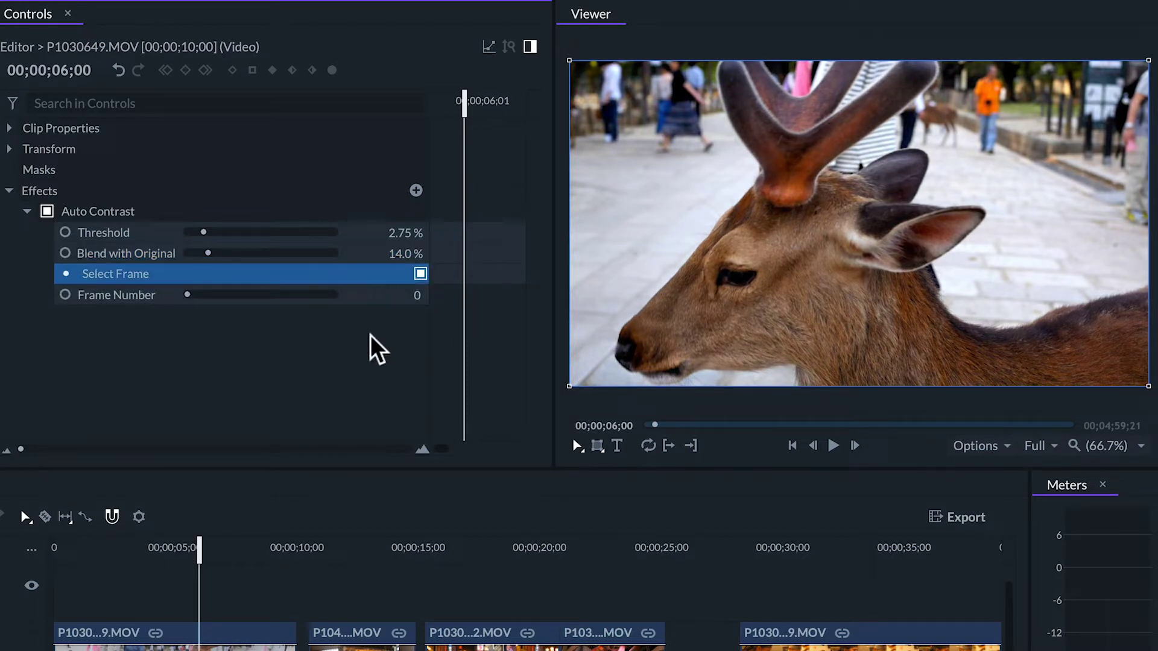
pyautogui.click(413, 295)
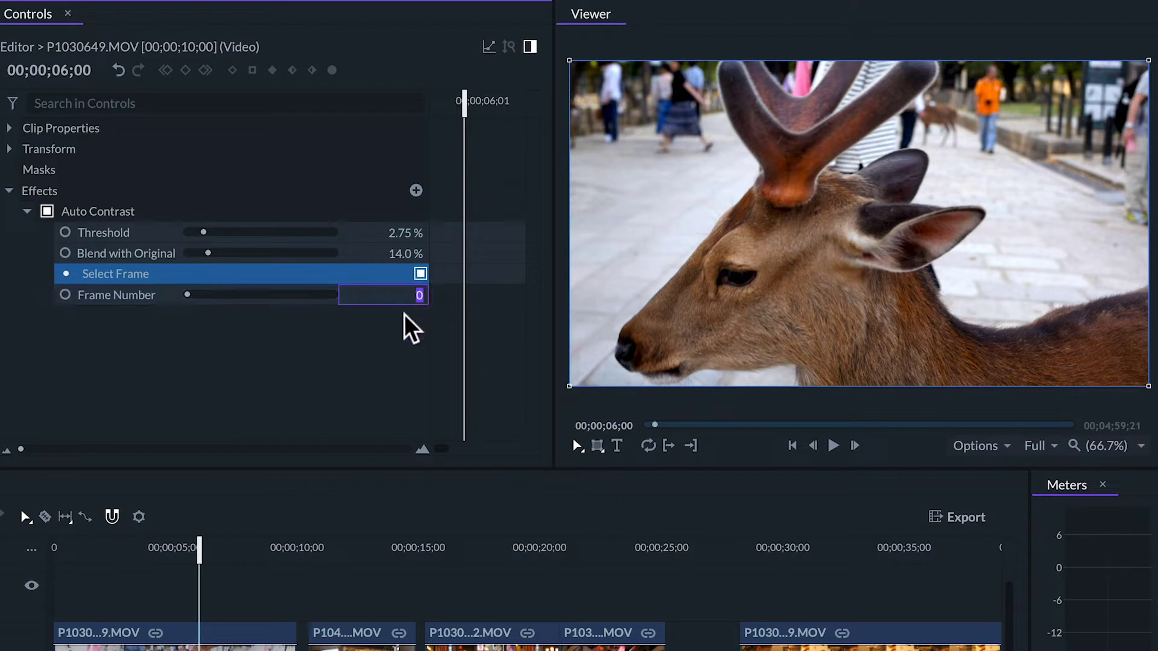
pyautogui.write('10')
pyautogui.press('Return')
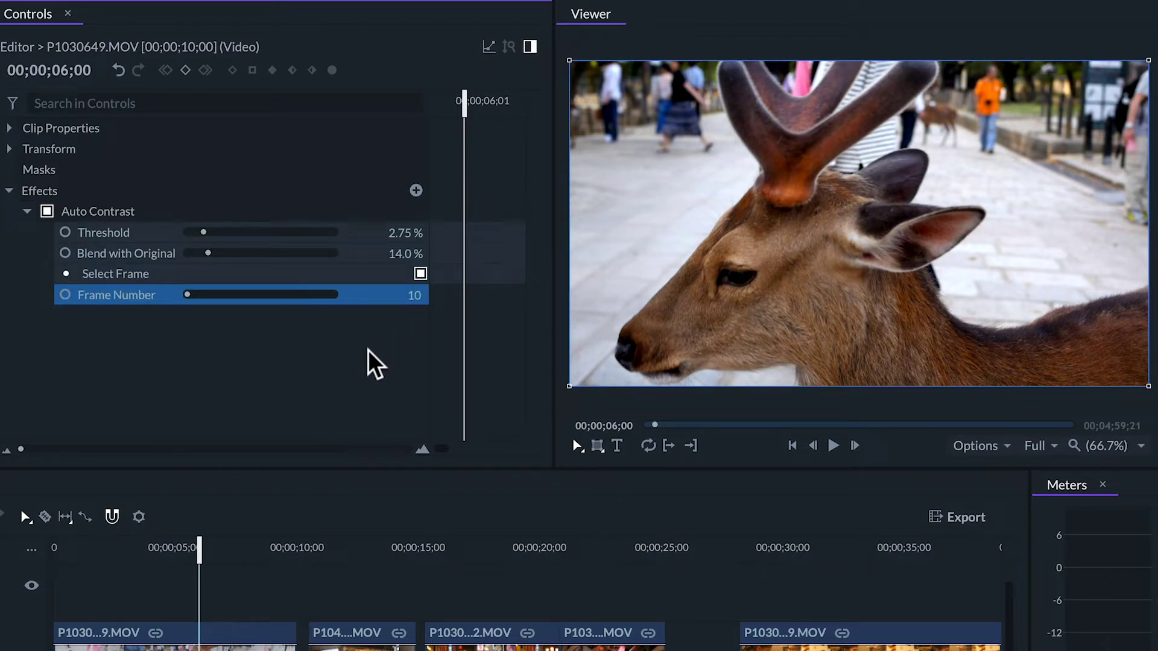
# - At 5;18 in the deer clip, toggle Auto Contrast off and on to compare
pyautogui.click(180, 546)
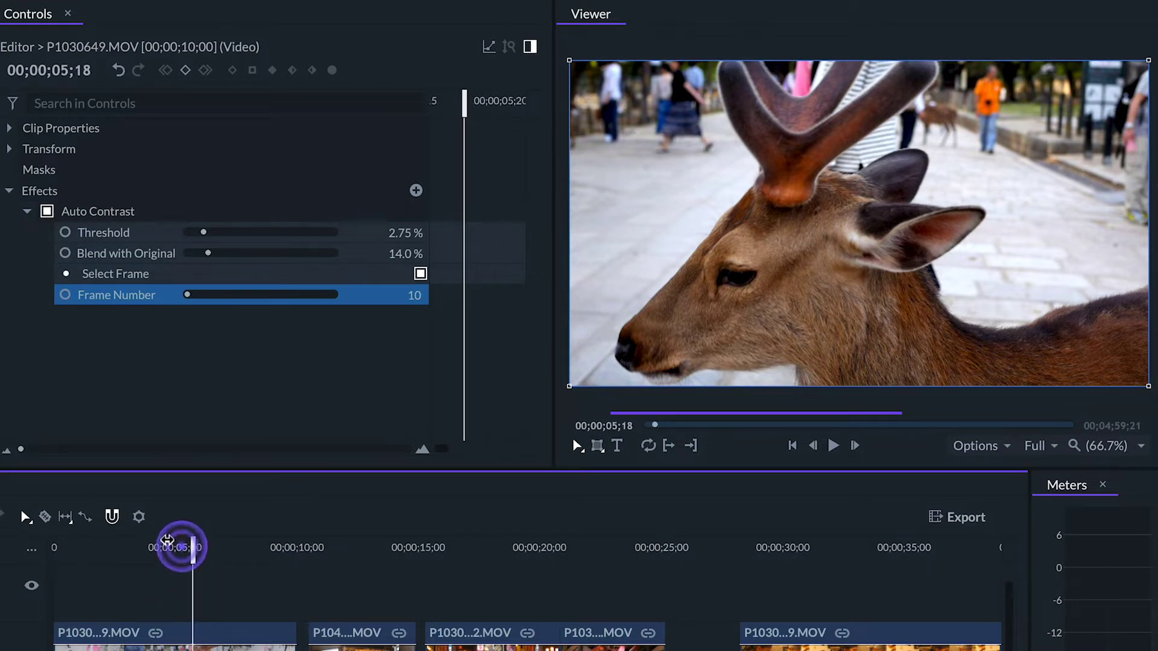
pyautogui.click(47, 212)
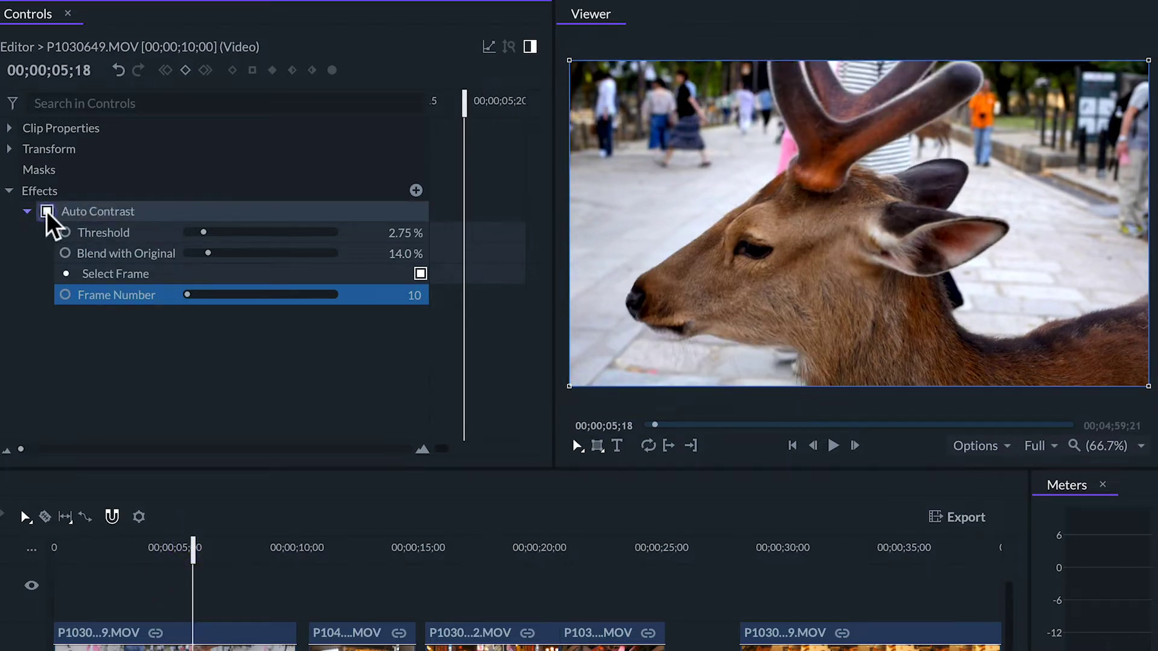
pyautogui.click(47, 212)
pyautogui.click(47, 212)
pyautogui.click(48, 212)
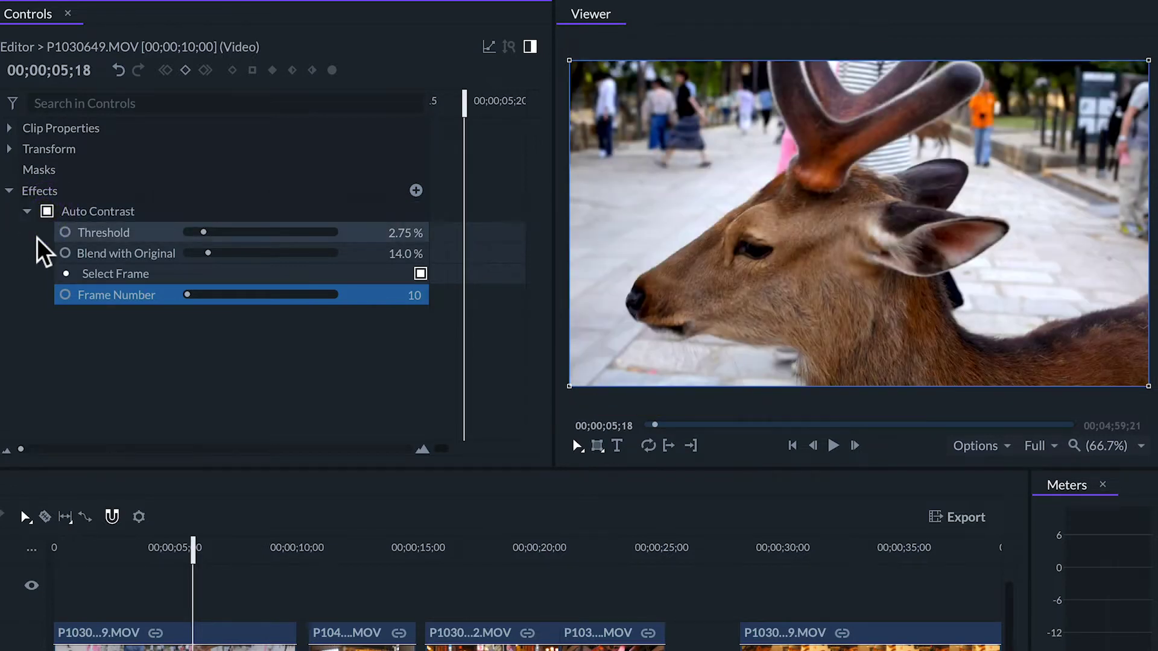
# - Select the Auto Contrast effect and delete it from the deer clip
pyautogui.click(38, 240)
pyautogui.click(112, 214)
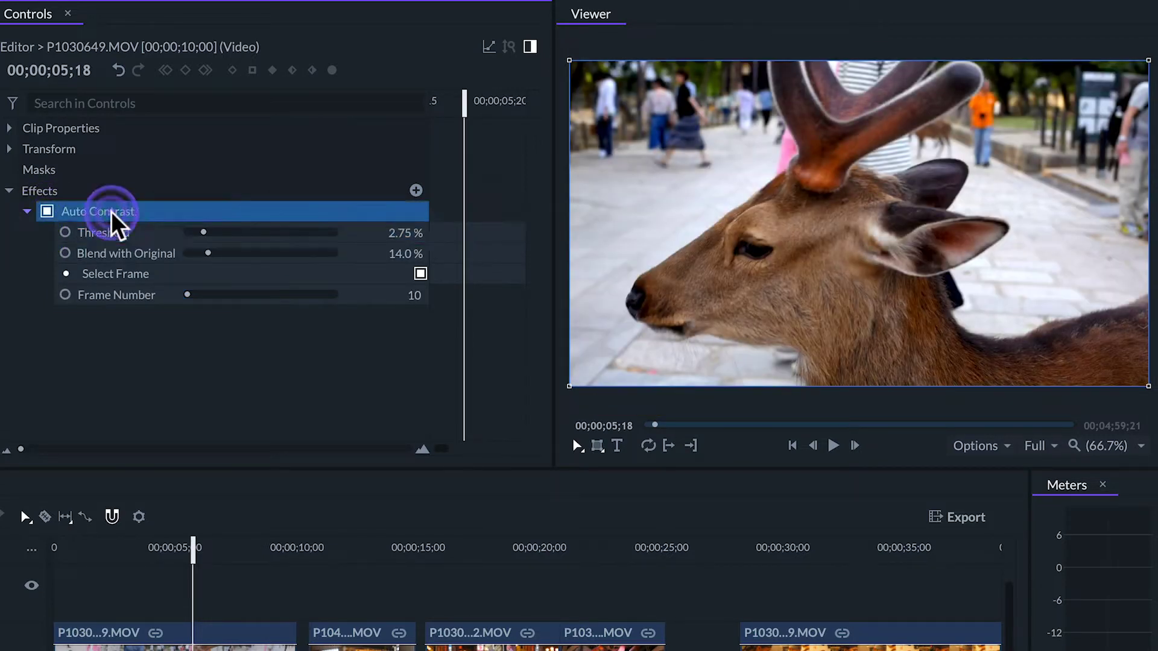
pyautogui.press('Delete')
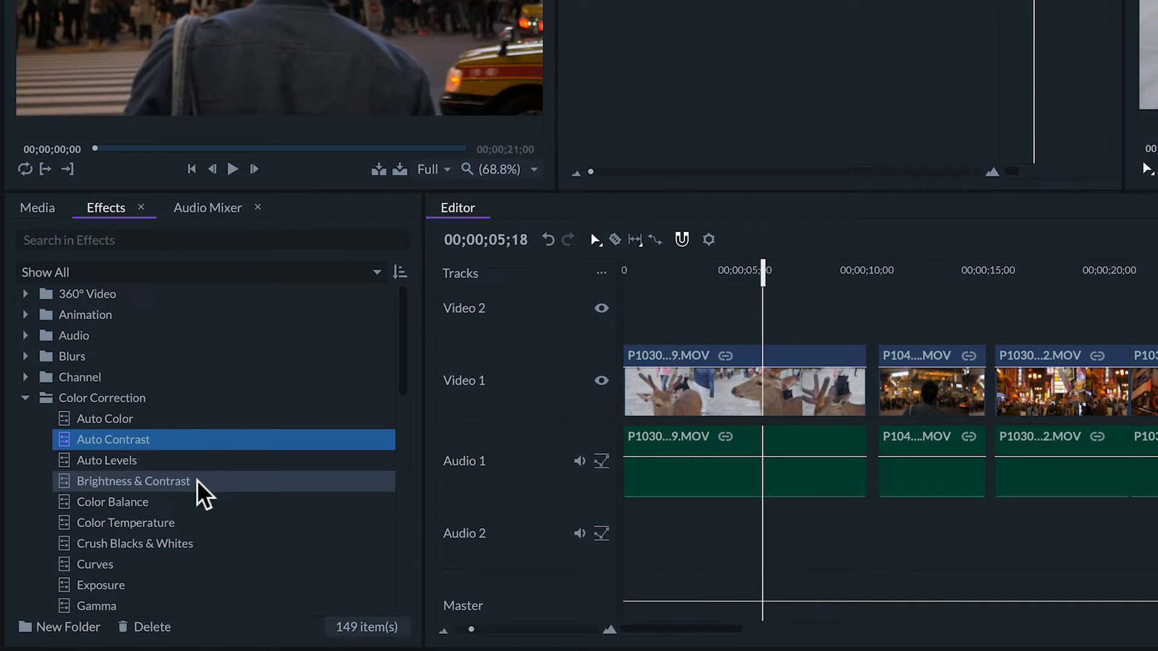
# - Add Brightness & Contrast to the deer clip and expand its settings
pyautogui.click(187, 482)
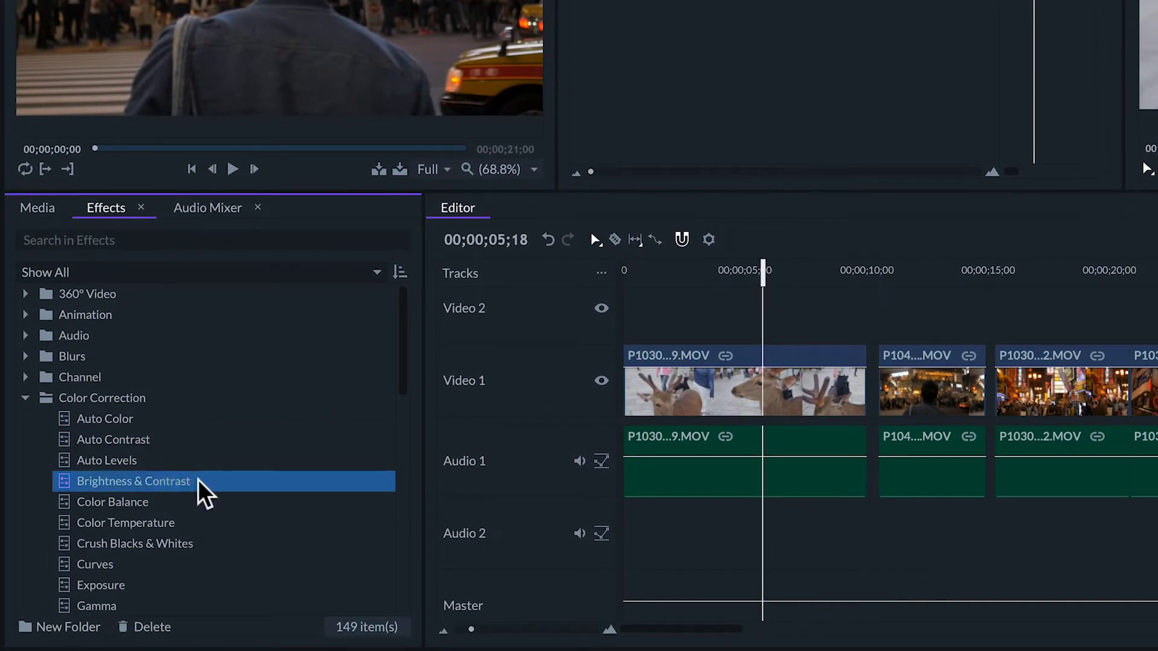
pyautogui.moveTo(203, 492); pyautogui.dragTo(675, 386)
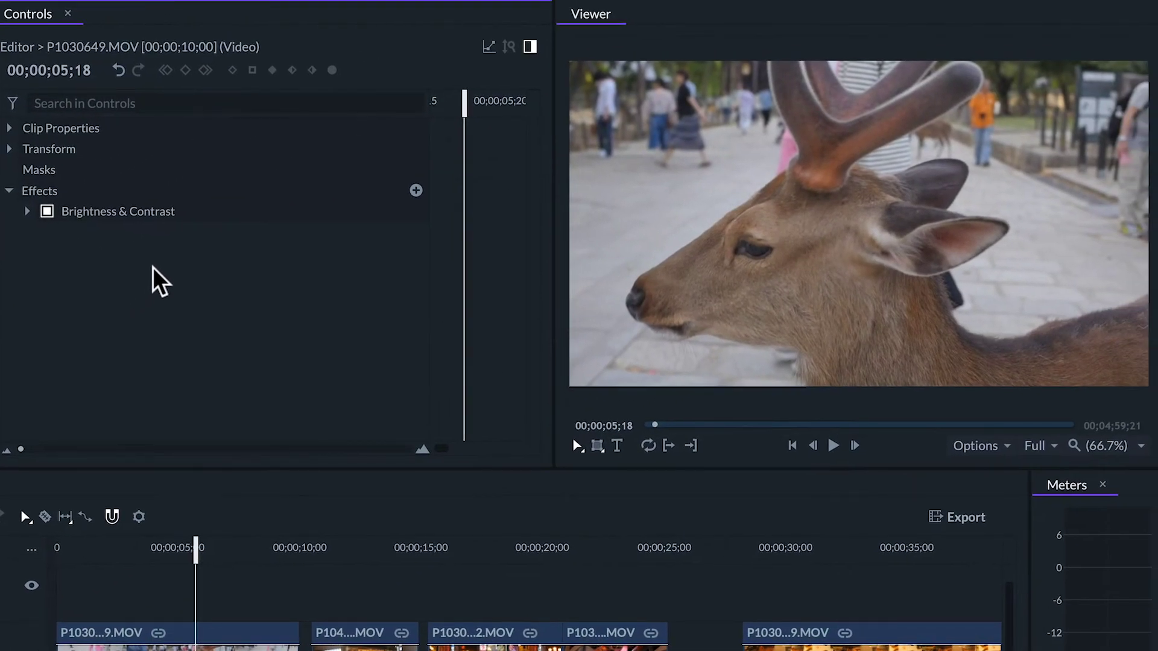
pyautogui.click(109, 217)
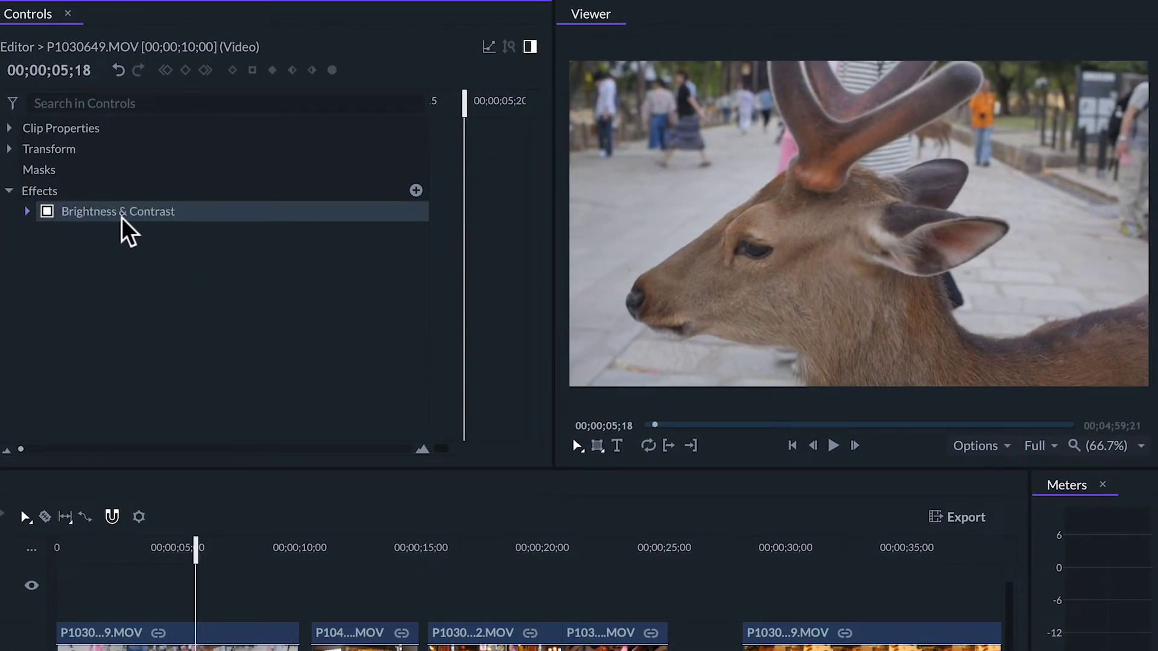
pyautogui.click(27, 212)
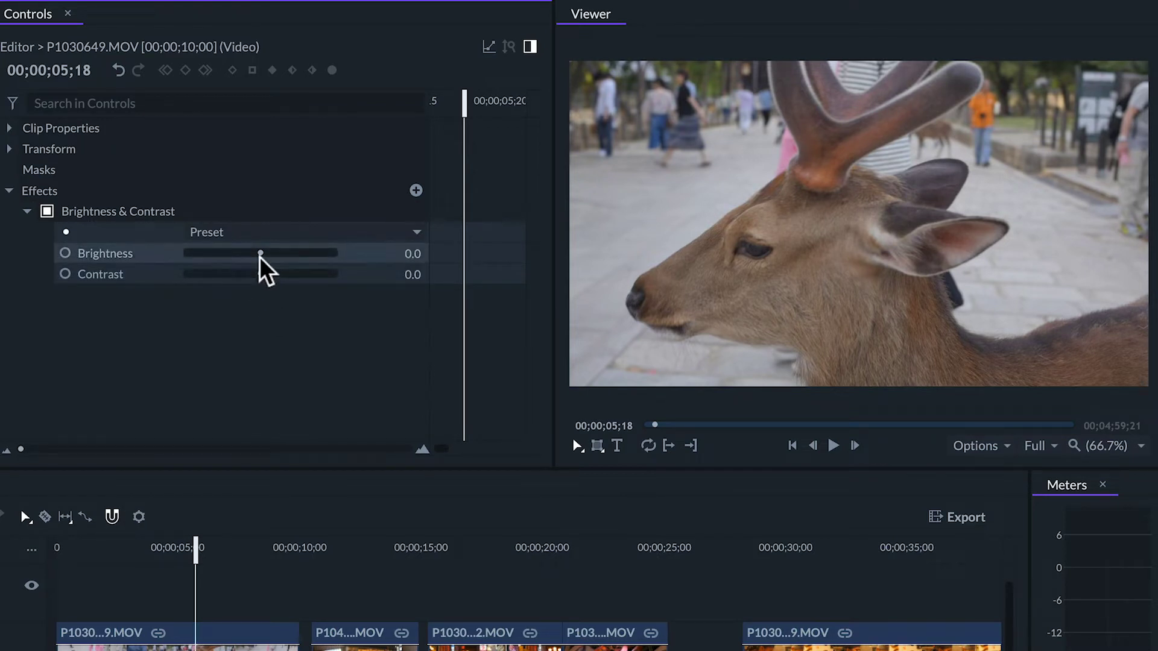
# - Experiment with Brightness, reset it to 0, and lower Contrast to -34
pyautogui.moveTo(260, 253)
pyautogui.mouseDown()
pyautogui.moveTo(315, 254)
pyautogui.moveTo(199, 254)
pyautogui.moveTo(241, 254)
pyautogui.mouseUp()
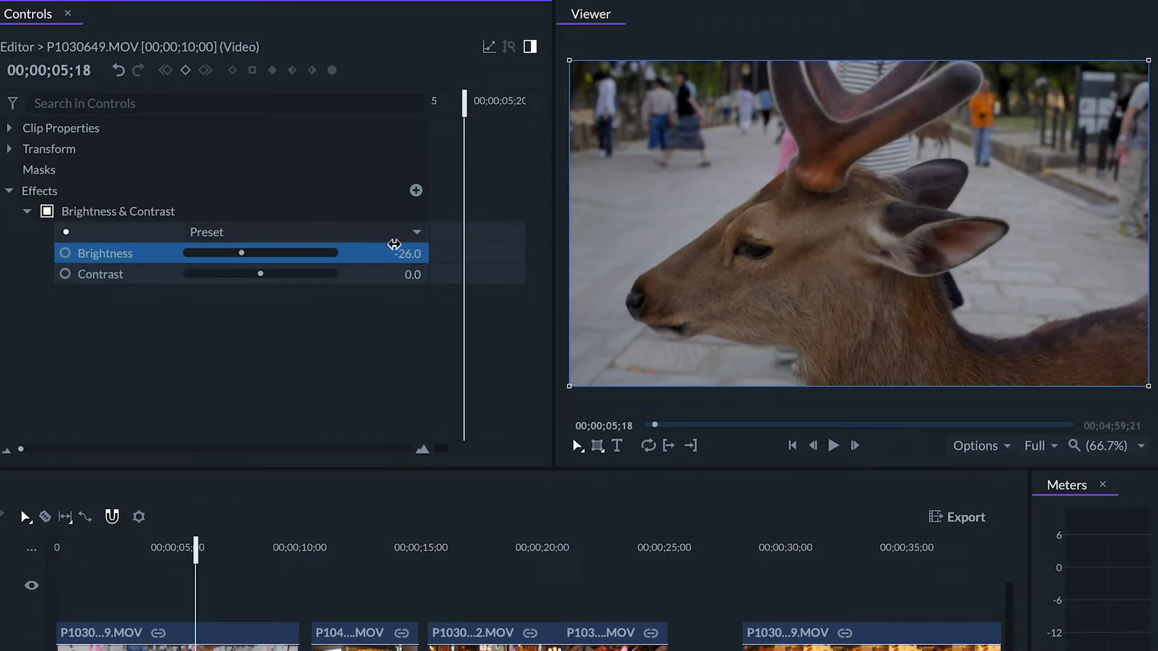
pyautogui.moveTo(392, 248); pyautogui.dragTo(392, 246)
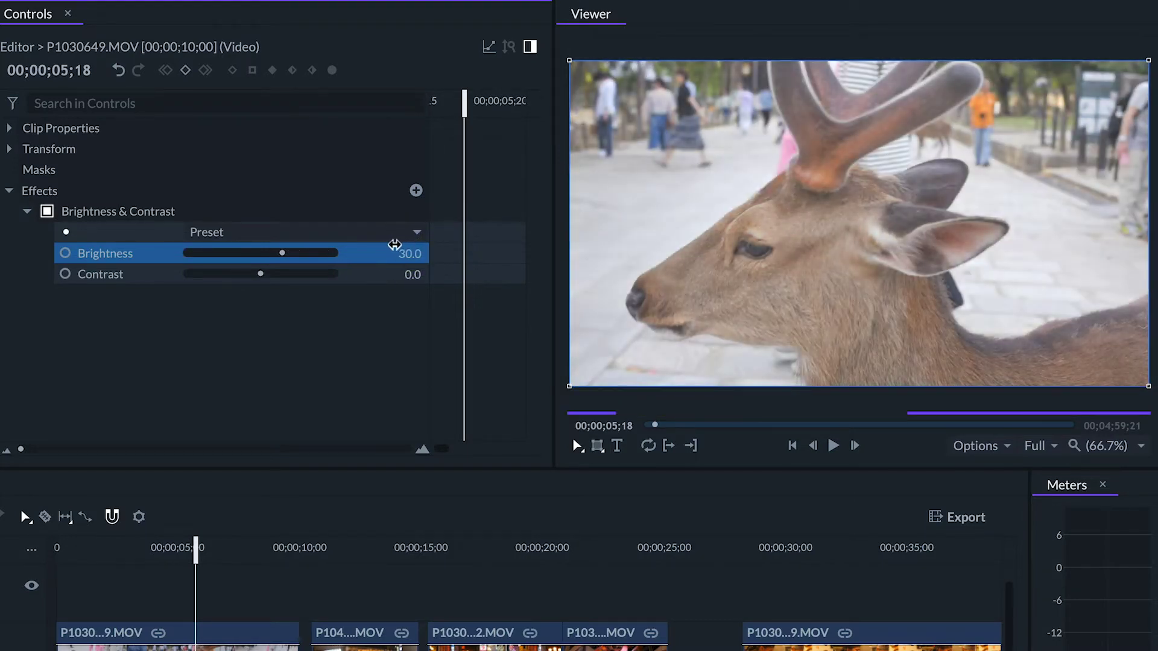
pyautogui.click(409, 254)
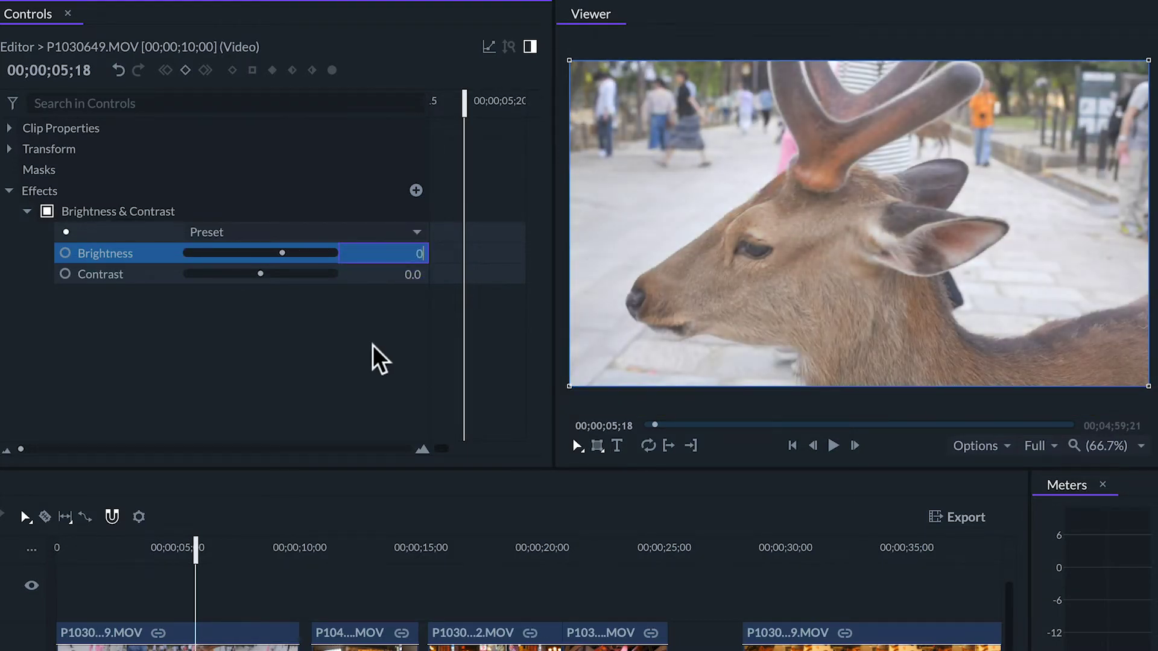
pyautogui.press('Return')
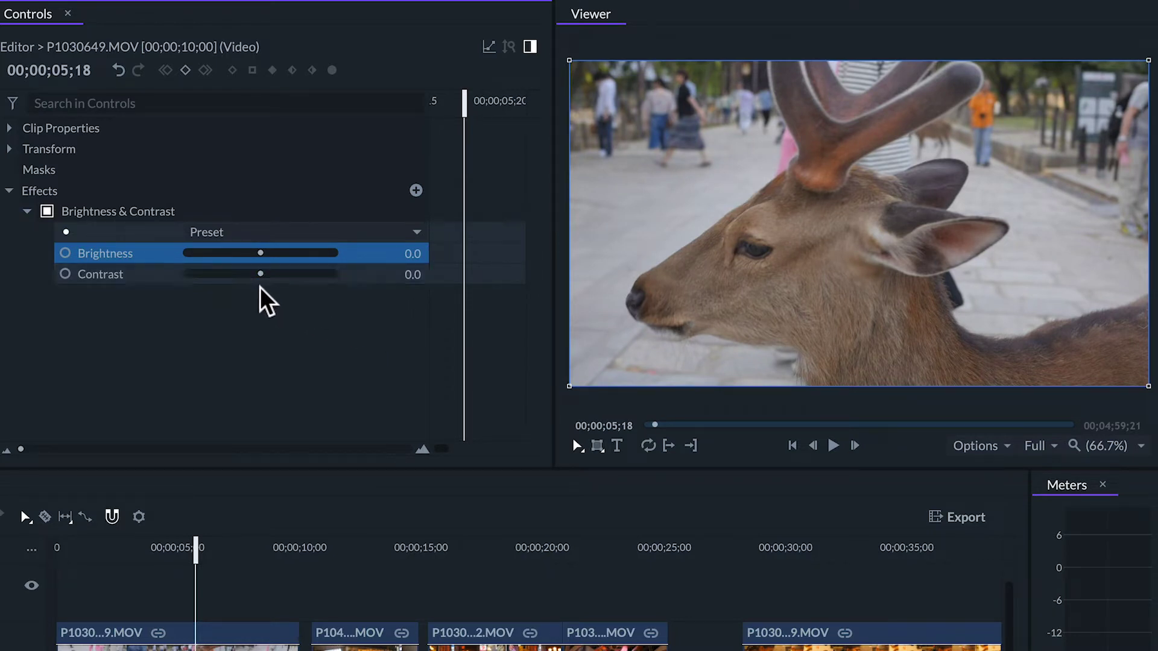
pyautogui.moveTo(260, 276)
pyautogui.mouseDown()
pyautogui.moveTo(210, 277)
pyautogui.moveTo(328, 278)
pyautogui.moveTo(270, 278)
pyautogui.mouseUp()
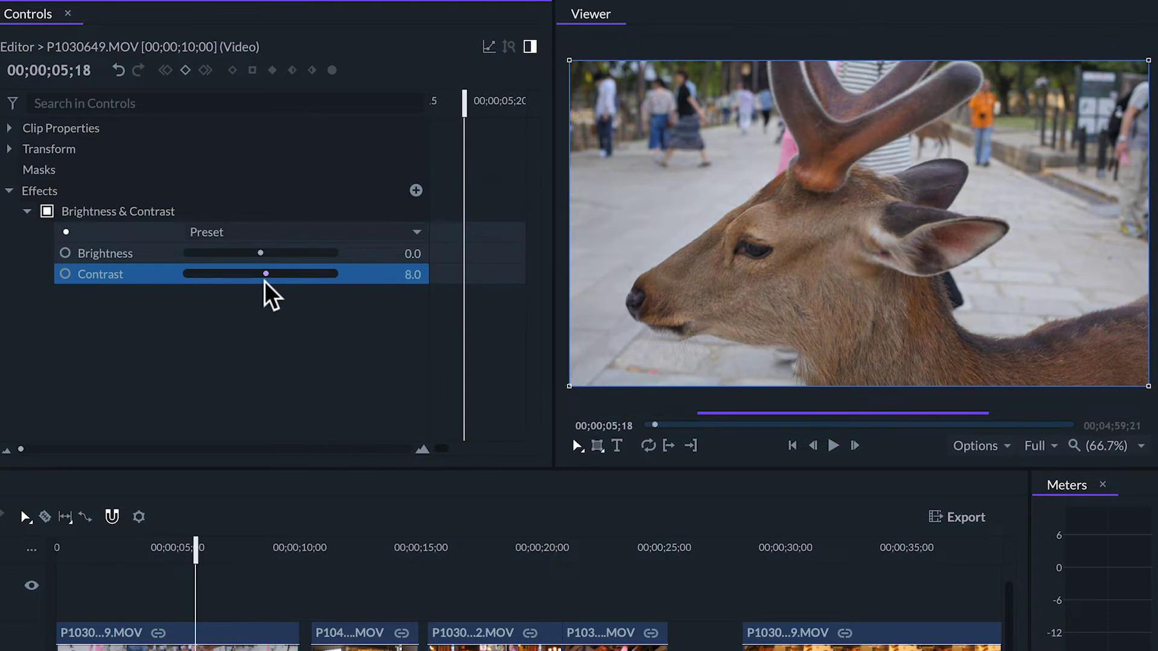
# - Try the Flatten preset, then apply Heavy Contrast (Brightness 15, Contrast 50)
pyautogui.click(291, 234)
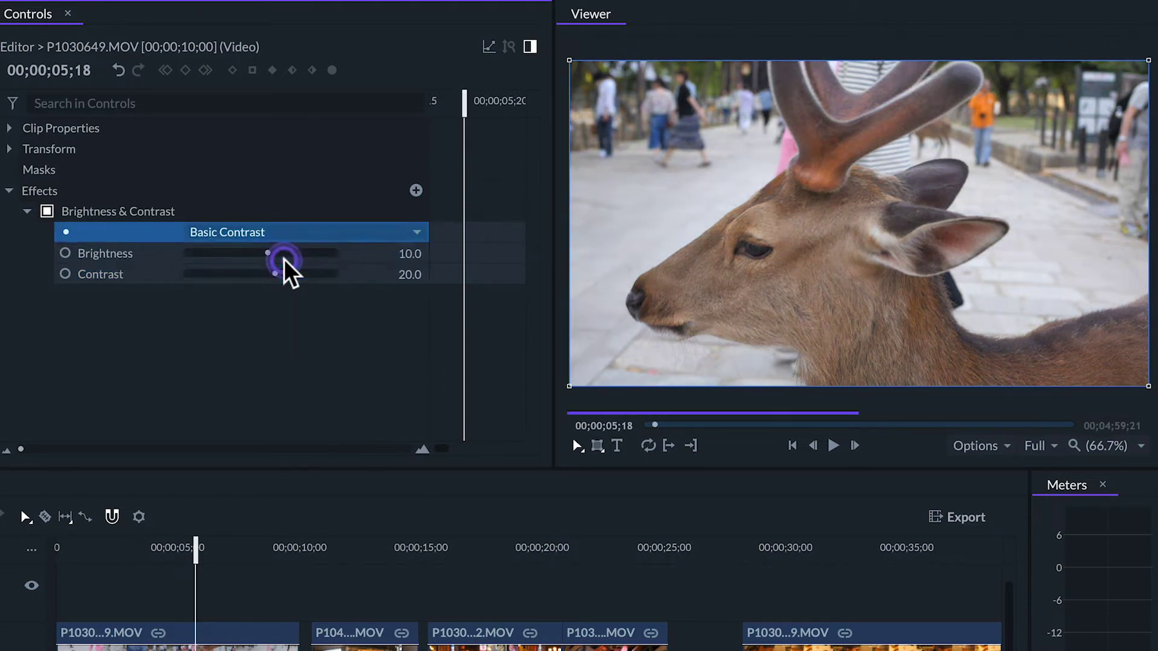
pyautogui.click(320, 237)
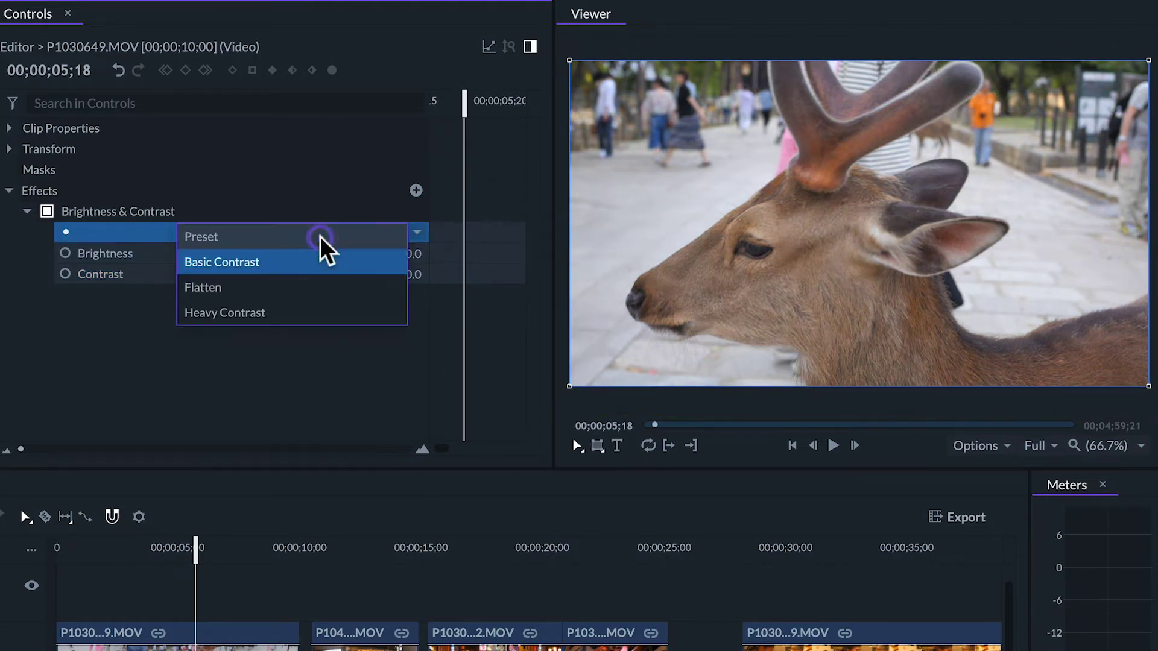
pyautogui.click(320, 287)
pyautogui.click(386, 235)
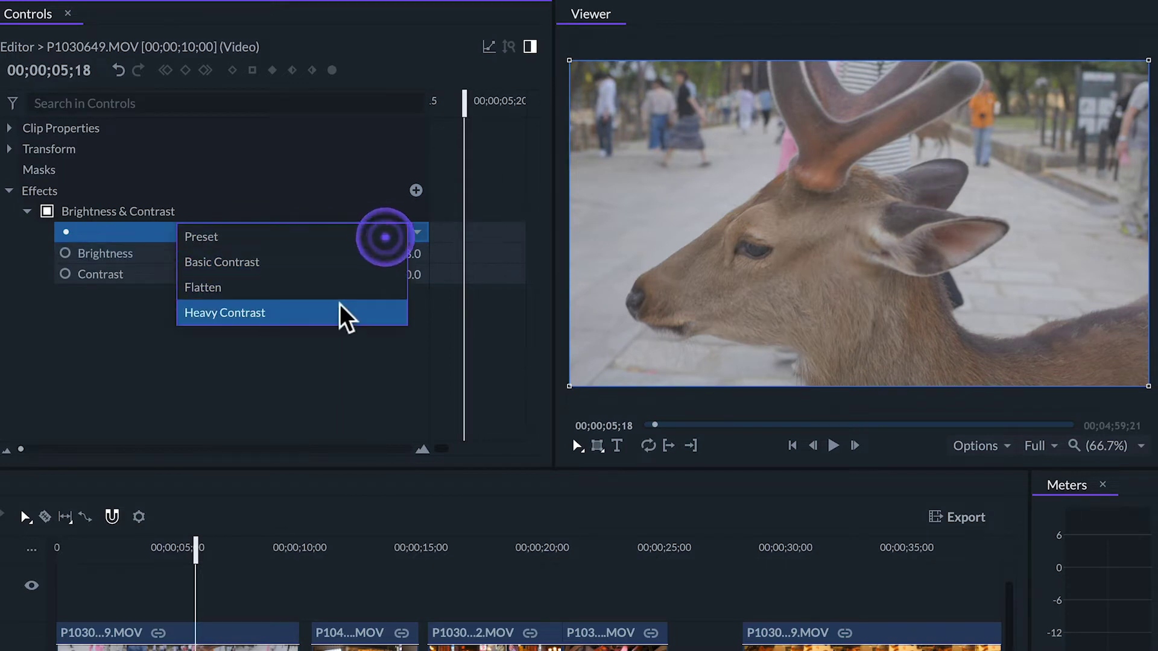
pyautogui.click(339, 309)
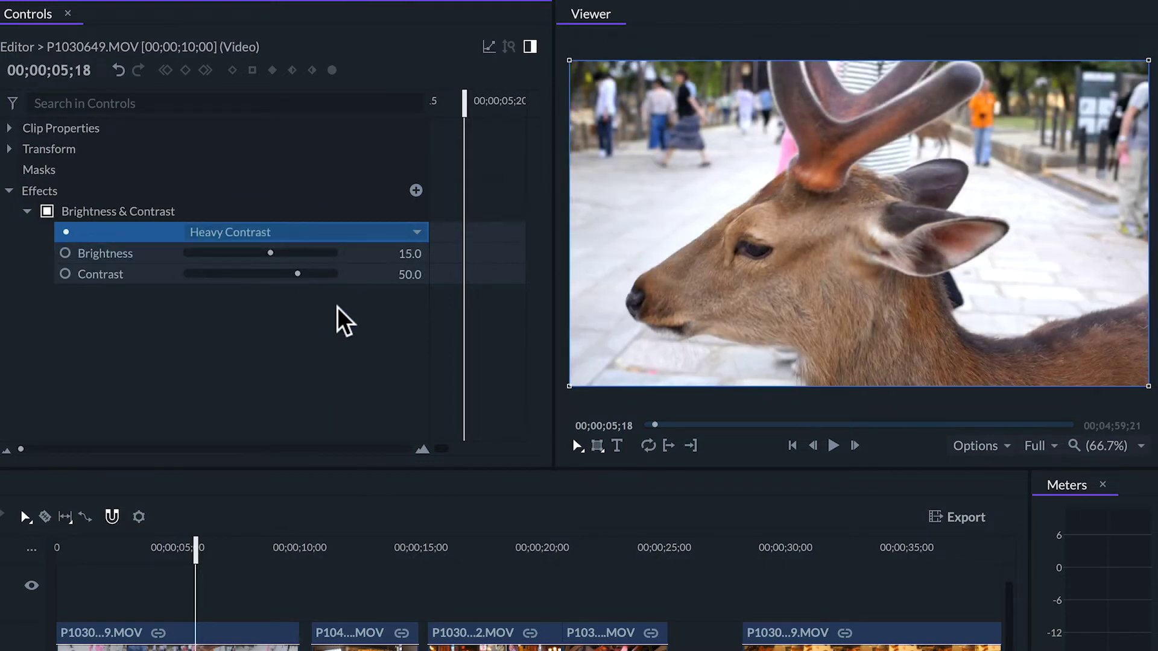
pyautogui.click(345, 320)
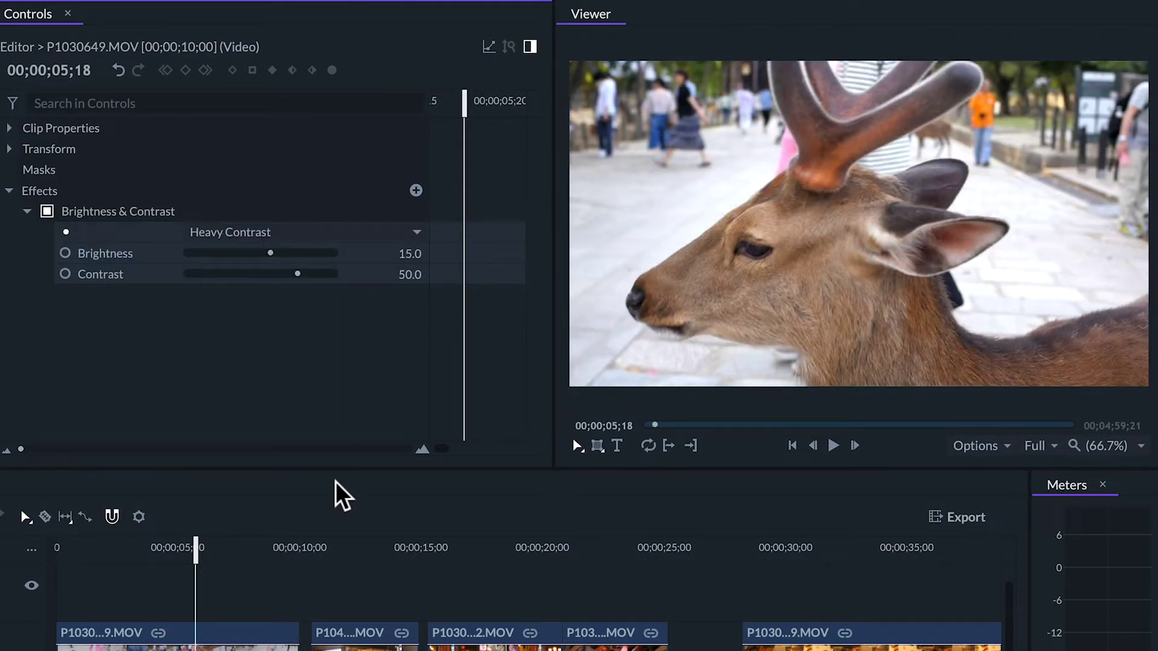
pyautogui.hscroll(5, 564, 551)
# - At 00;00;33;09, select cooking clip P1030629 and raise its Color Temperature to 10020 K
pyautogui.click(490, 545)
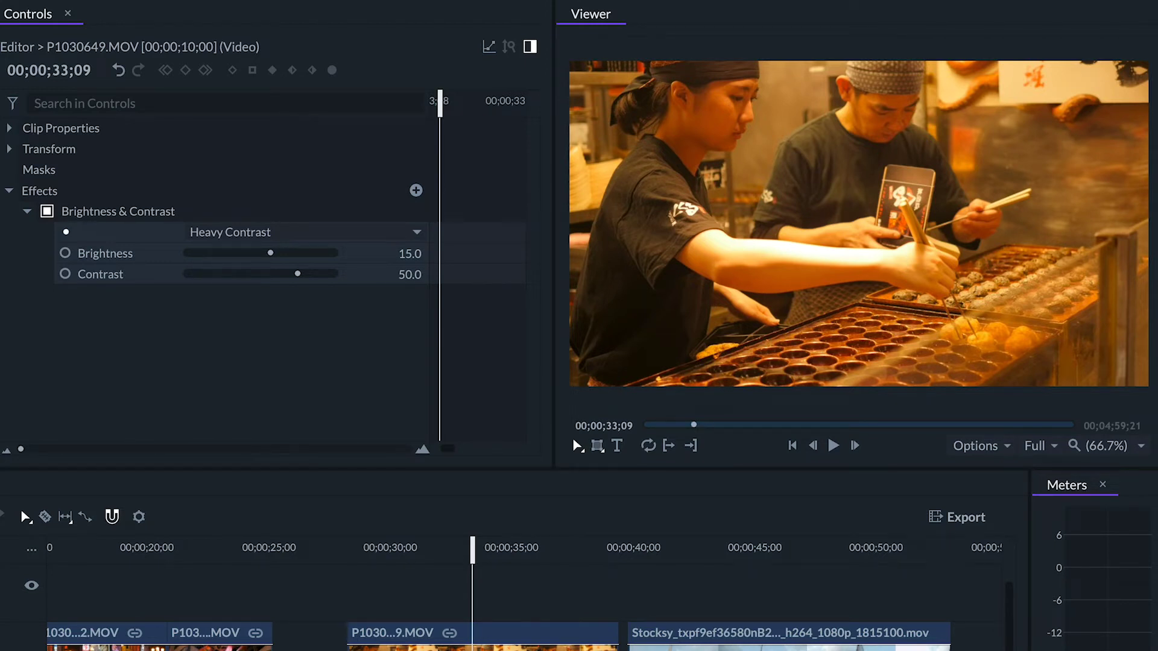
pyautogui.click(375, 644)
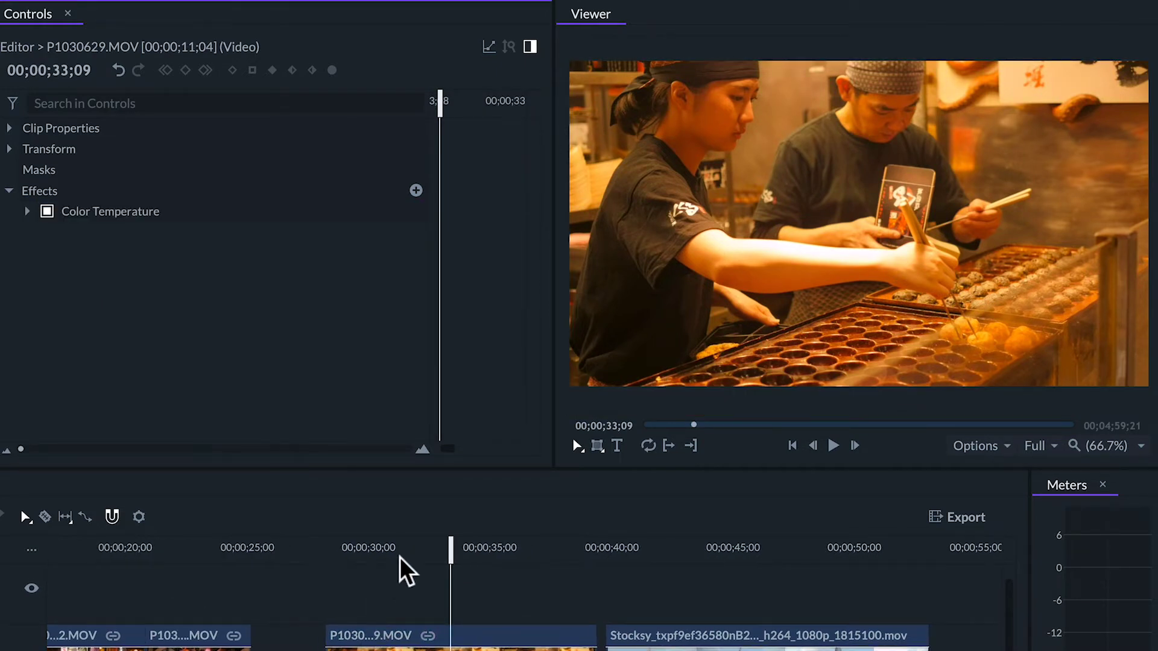
pyautogui.click(27, 211)
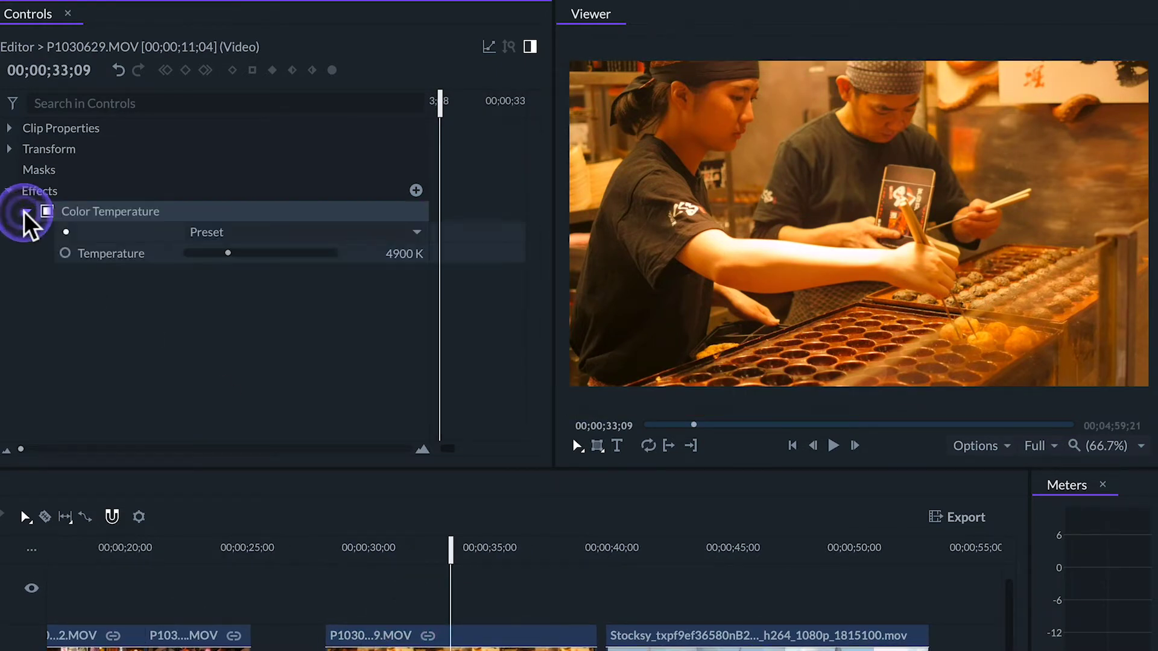
pyautogui.moveTo(226, 253); pyautogui.dragTo(292, 253)
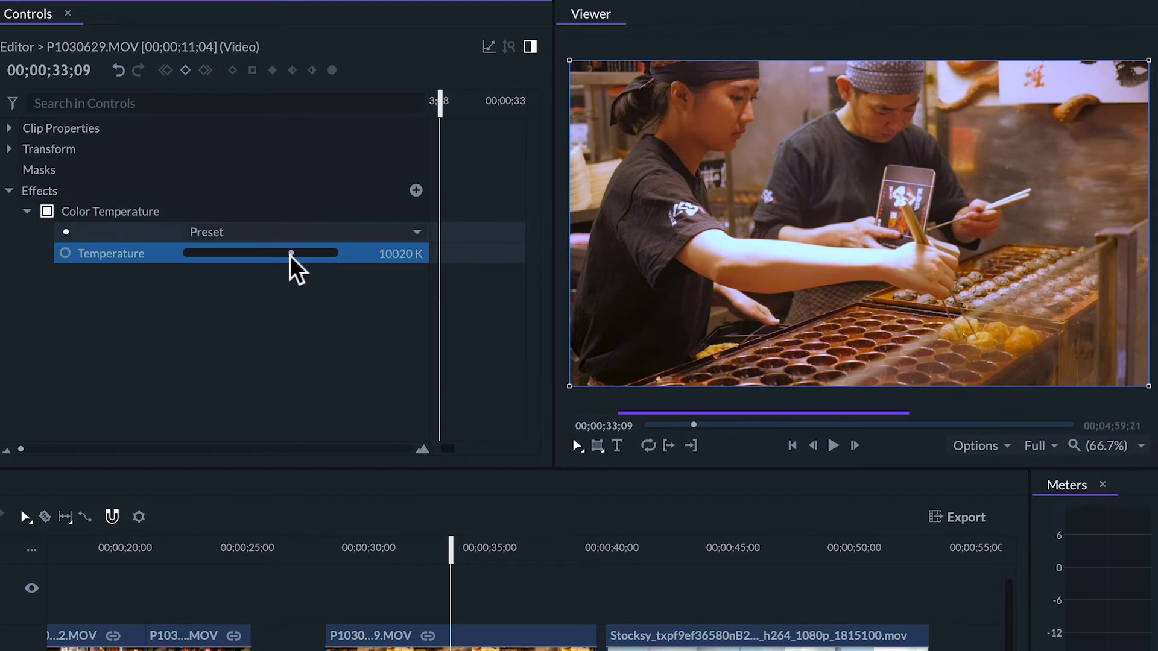
# - Toggle Color Temperature off and on to compare, leaving it enabled
pyautogui.click(47, 213)
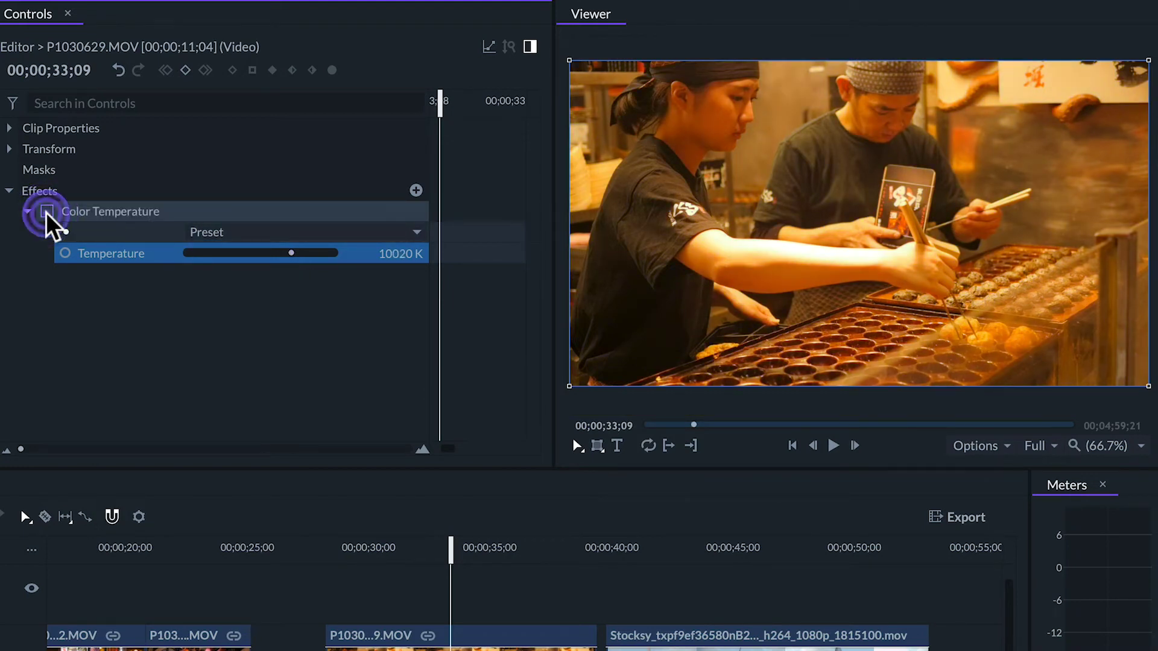
pyautogui.click(47, 212)
pyautogui.click(46, 212)
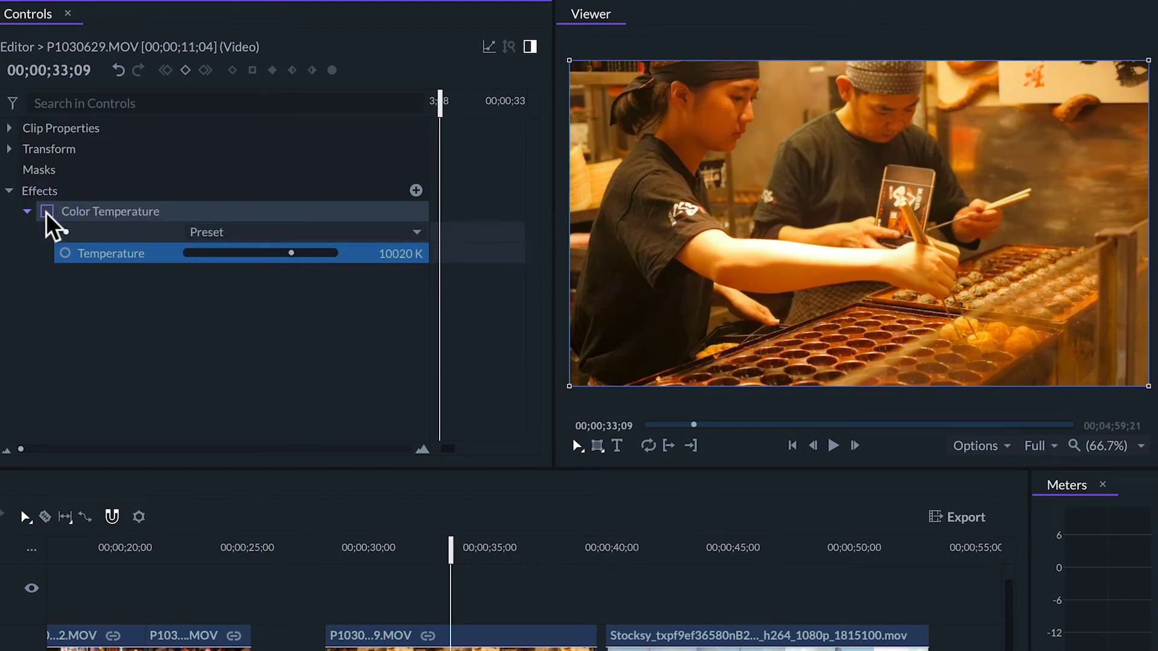
pyautogui.click(47, 212)
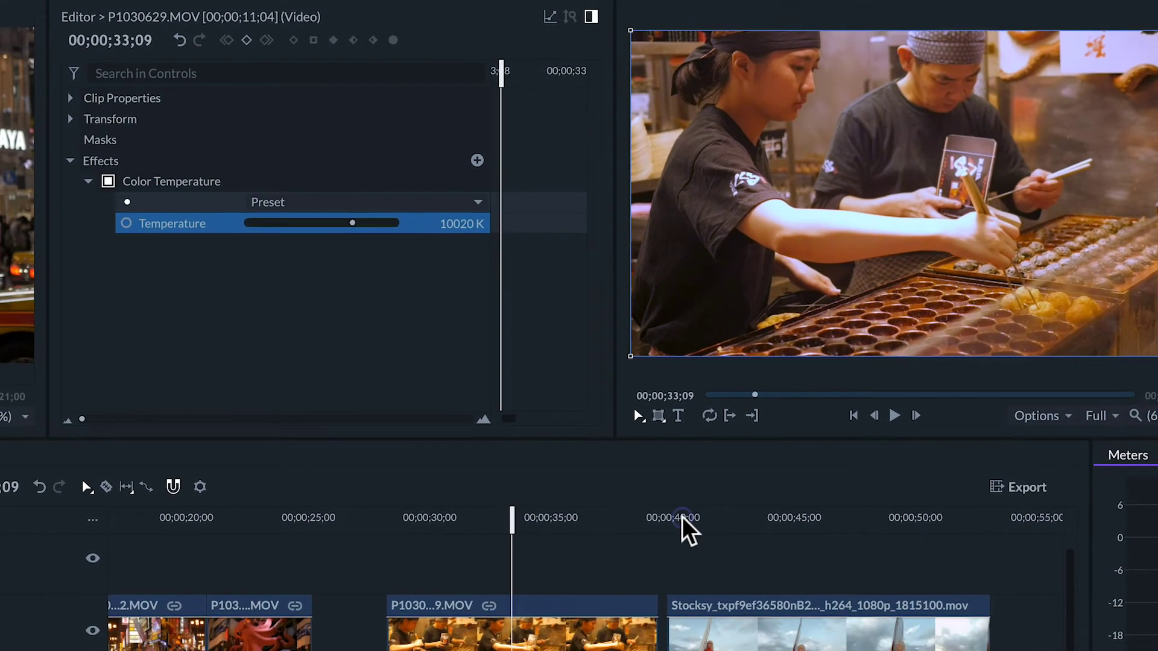
# - Park the playhead at 00;00;42;02 and add the LUT effect to the surfer clip
pyautogui.moveTo(620, 549); pyautogui.dragTo(649, 543)
pyautogui.moveTo(898, 421); pyautogui.dragTo(912, 420)
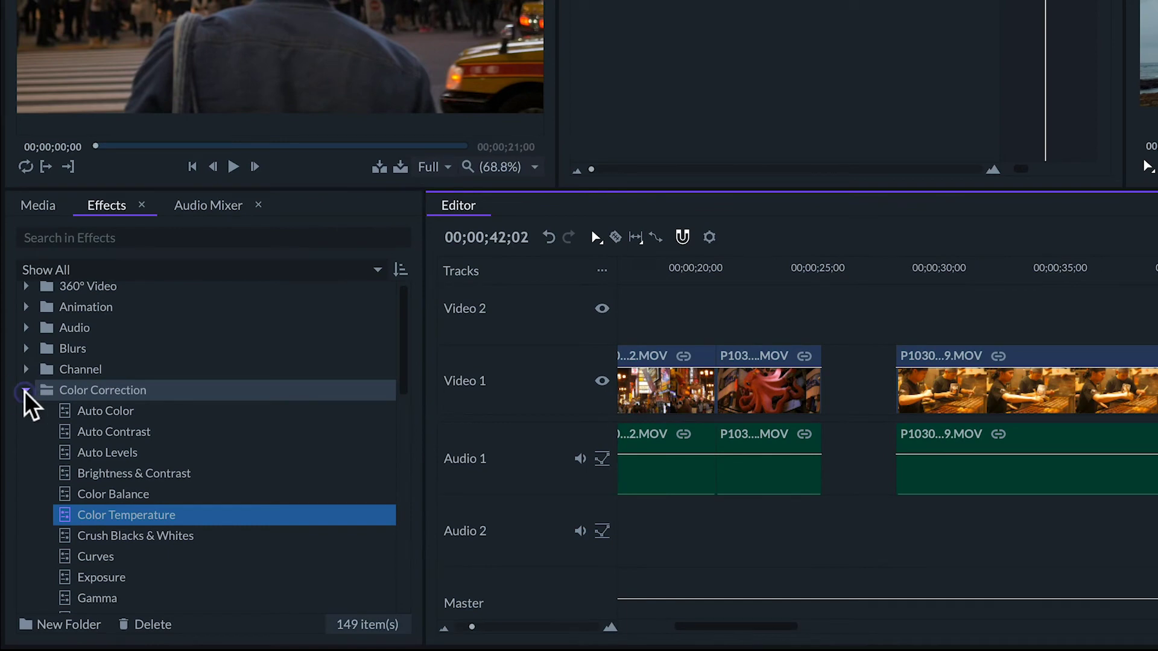
pyautogui.click(26, 391)
pyautogui.moveTo(94, 542); pyautogui.dragTo(1157, 374)
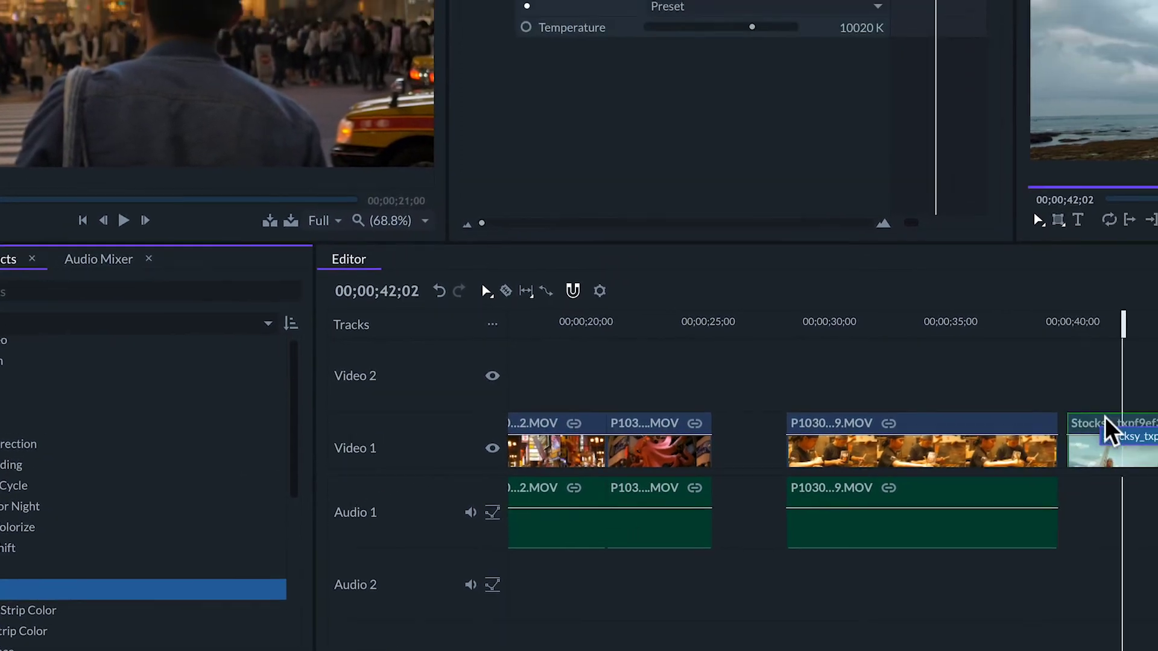
pyautogui.moveTo(1110, 430); pyautogui.dragTo(1129, 450)
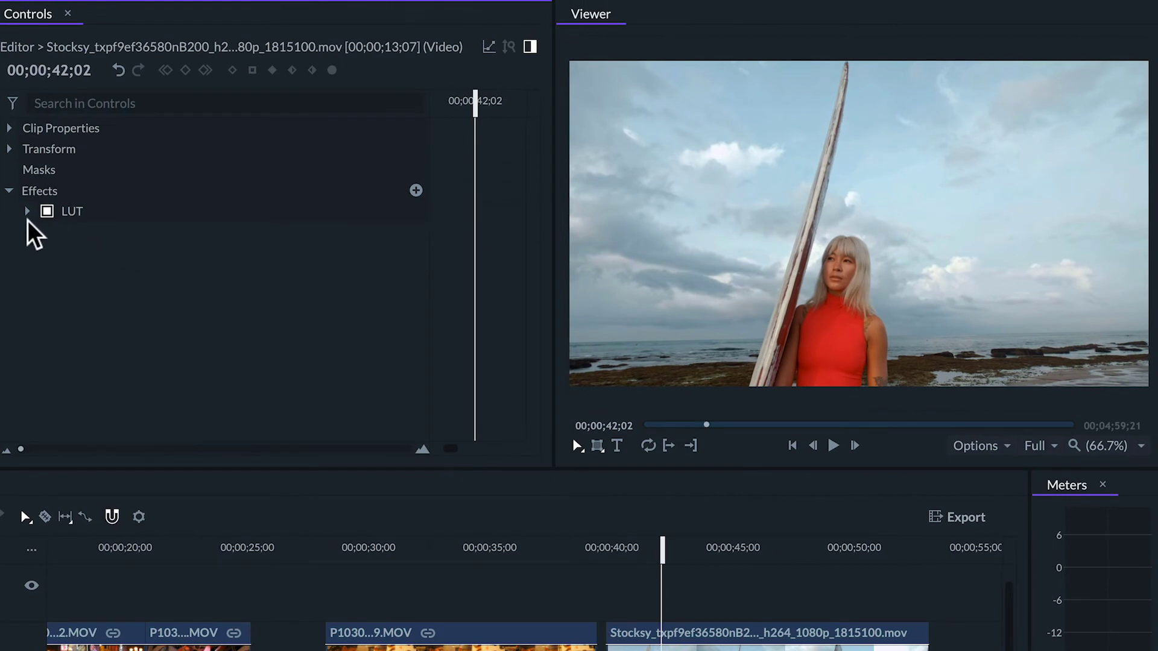
pyautogui.click(27, 215)
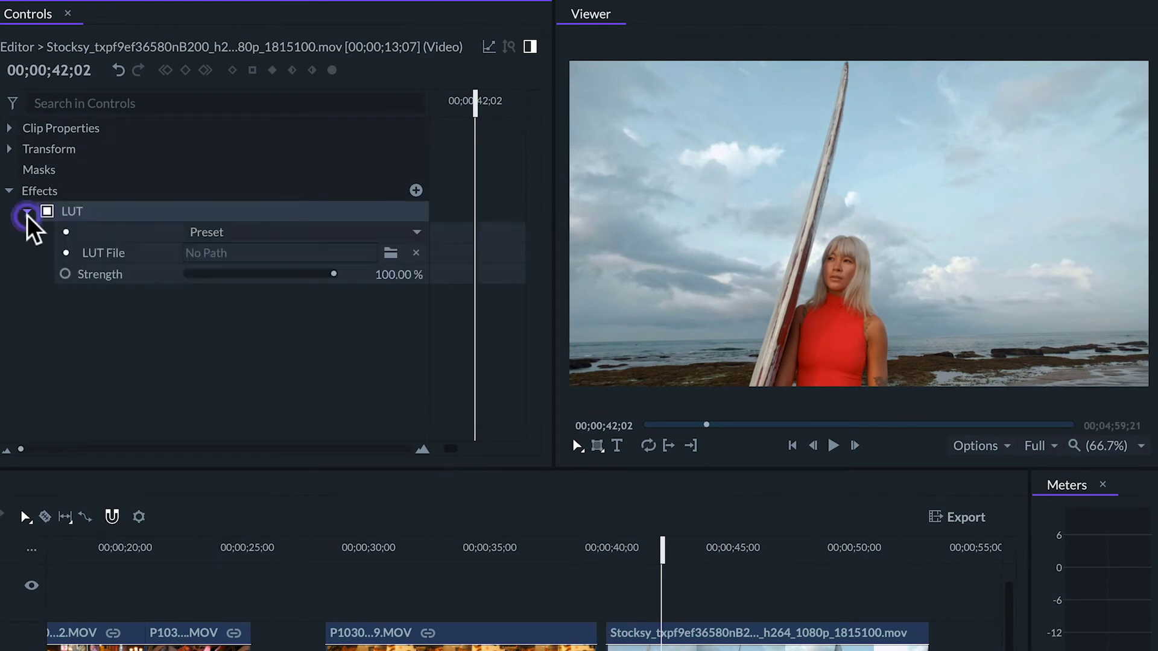
# - Try the Warm Film, Mission Impossible and Walking Dead LUTs, settling on Sparta 300
pyautogui.click(302, 233)
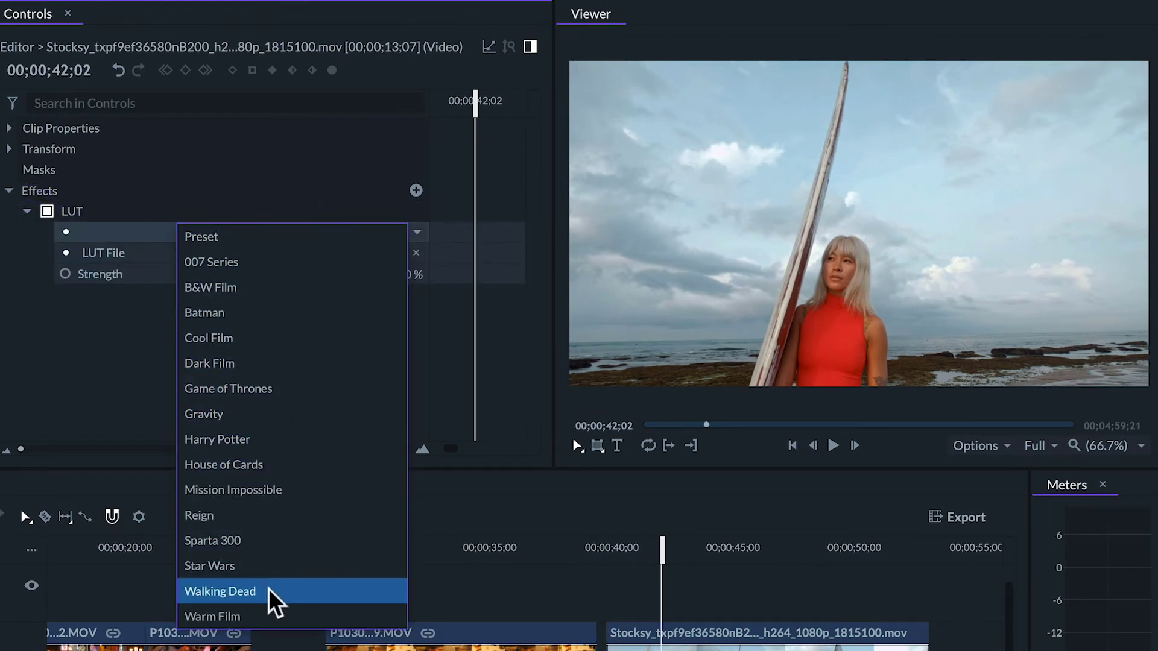
pyautogui.click(270, 615)
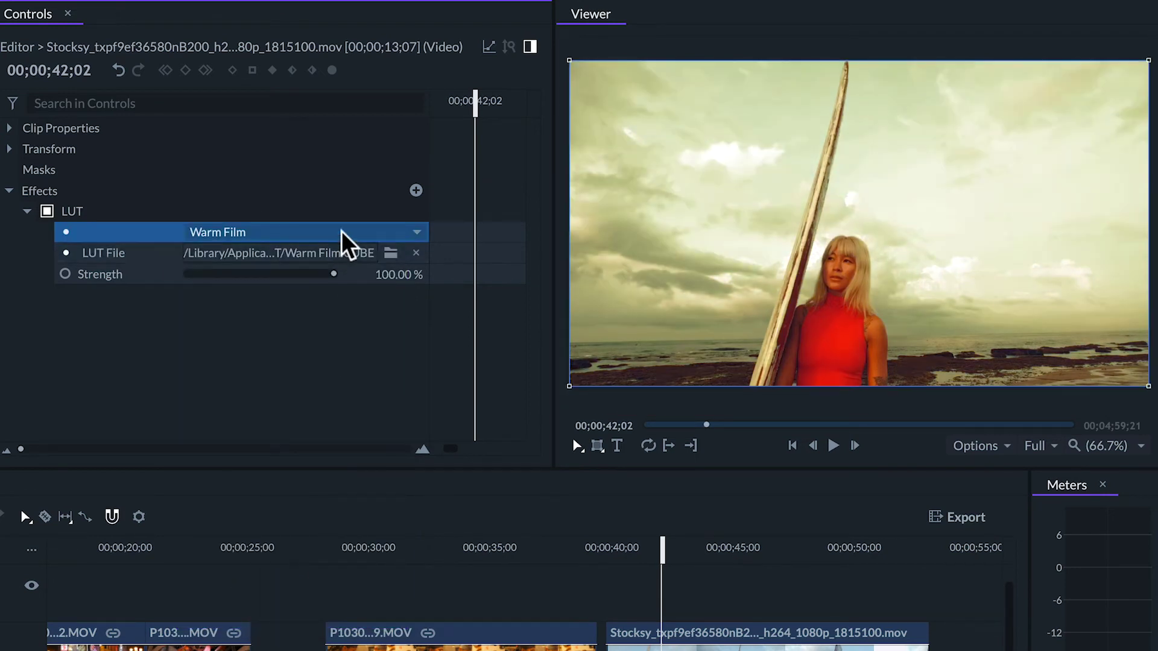
pyautogui.click(344, 234)
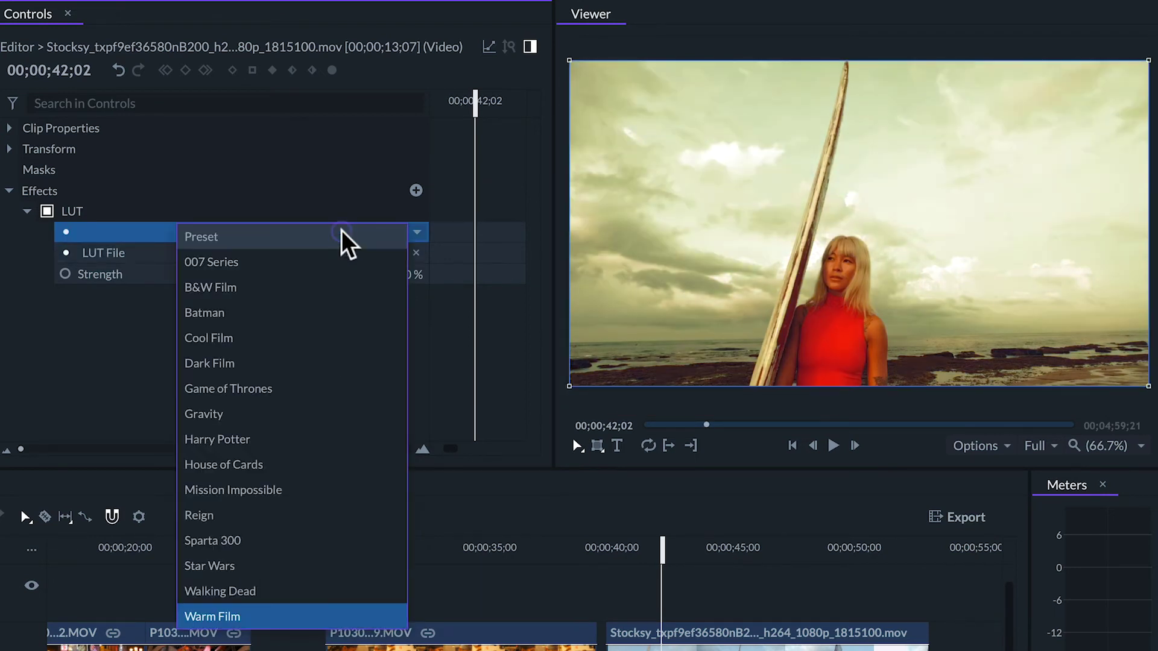
pyautogui.click(318, 505)
pyautogui.click(316, 233)
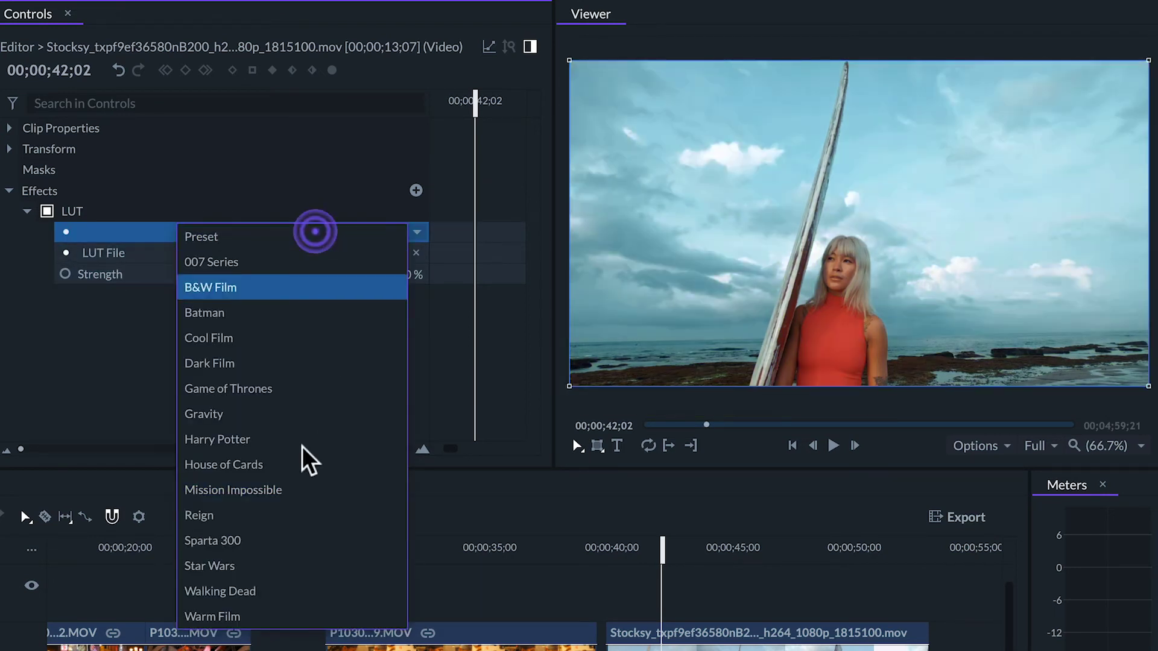
pyautogui.click(287, 590)
pyautogui.click(303, 235)
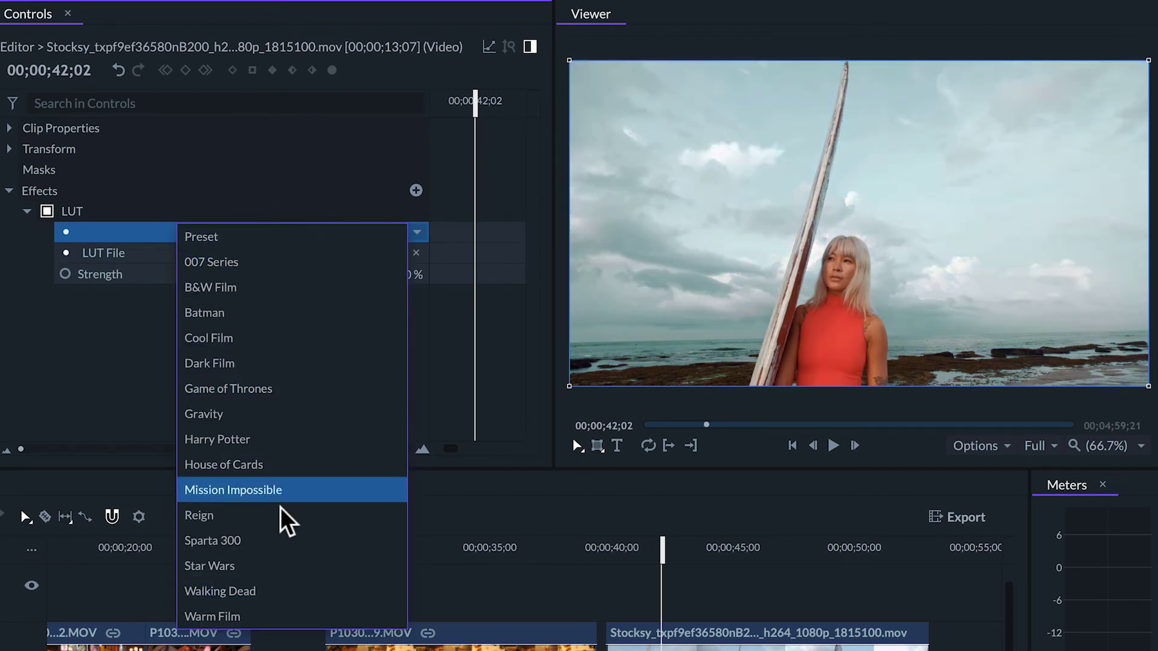
pyautogui.click(280, 540)
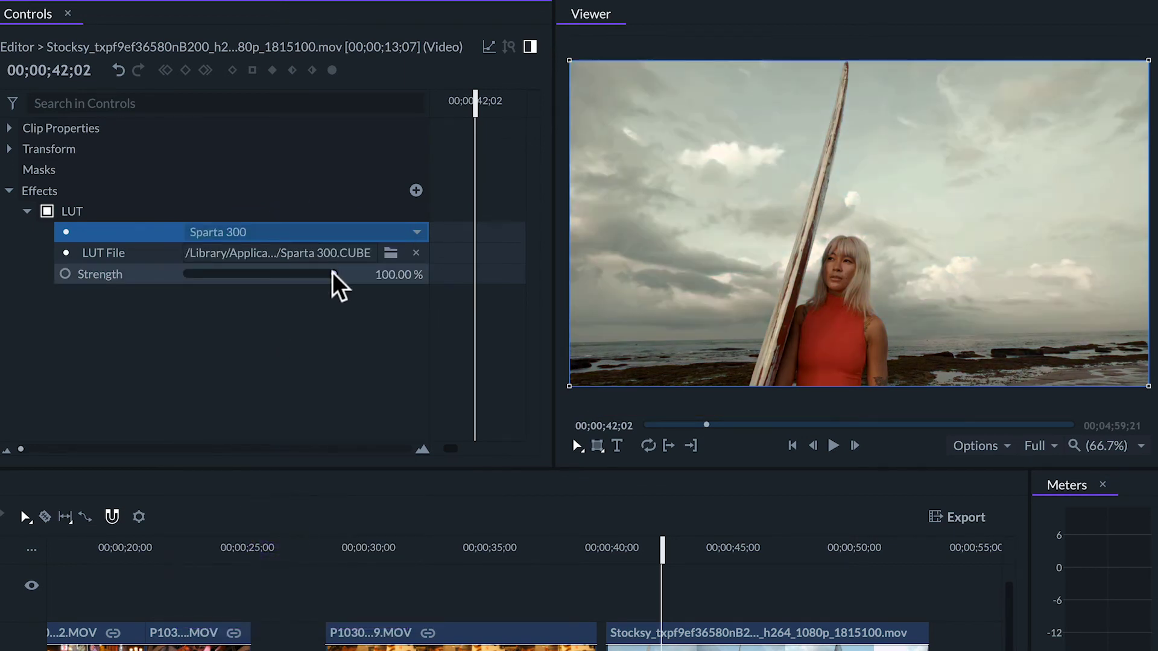
pyautogui.moveTo(333, 273)
pyautogui.mouseDown()
pyautogui.moveTo(182, 269)
pyautogui.moveTo(349, 279)
pyautogui.mouseUp()
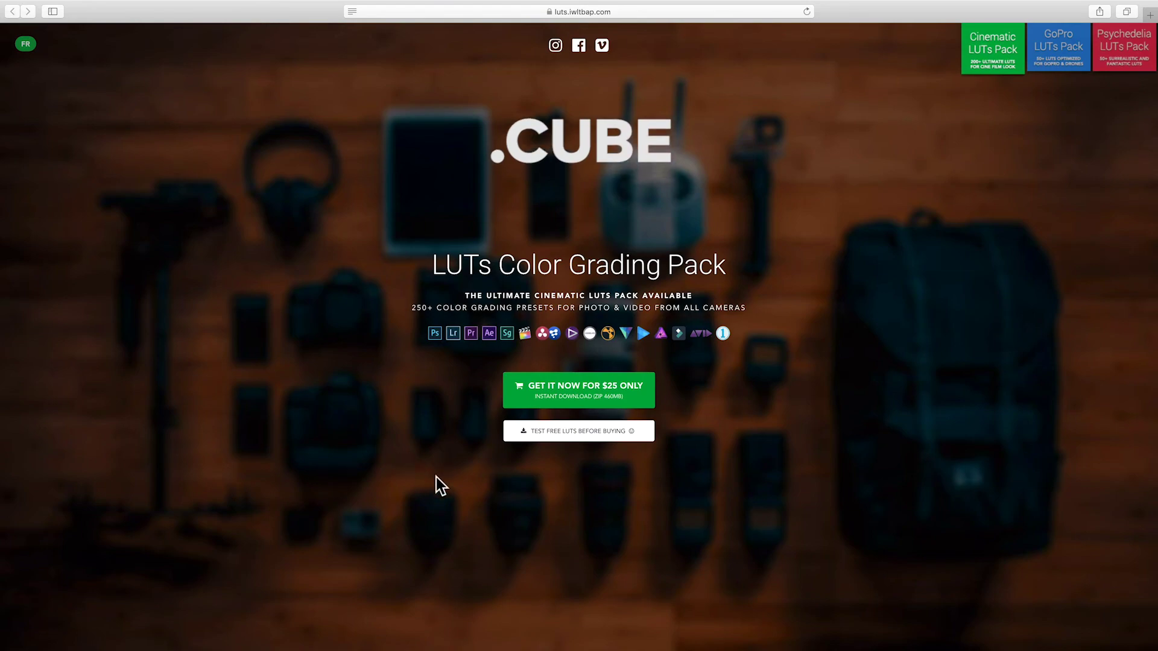
# - Scroll the luts.iwltbap.com page down to the free LUT download grid
pyautogui.scroll(-20, 603, 438)
pyautogui.scroll(-20, 602, 433)
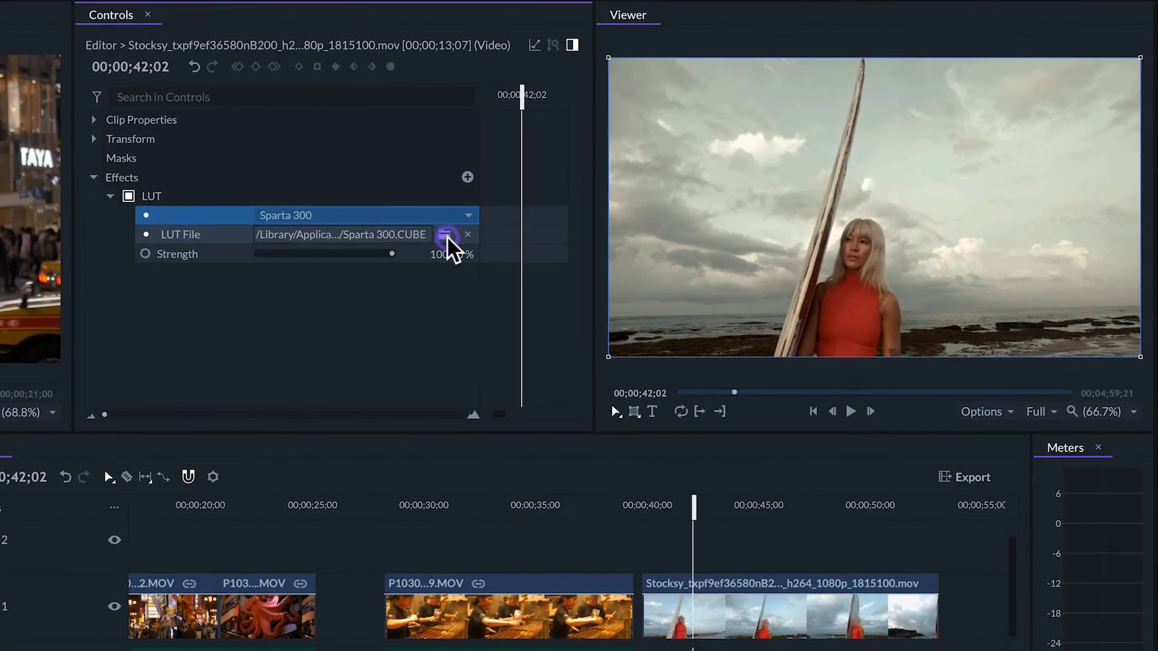
# - Load Downloads > LUTs by IWLTBAP (CUBE) > 01 - Standard > F-6800-STD.cube as the LUT, then compare it on and off
pyautogui.click(646, 197)
pyautogui.click(8, 287)
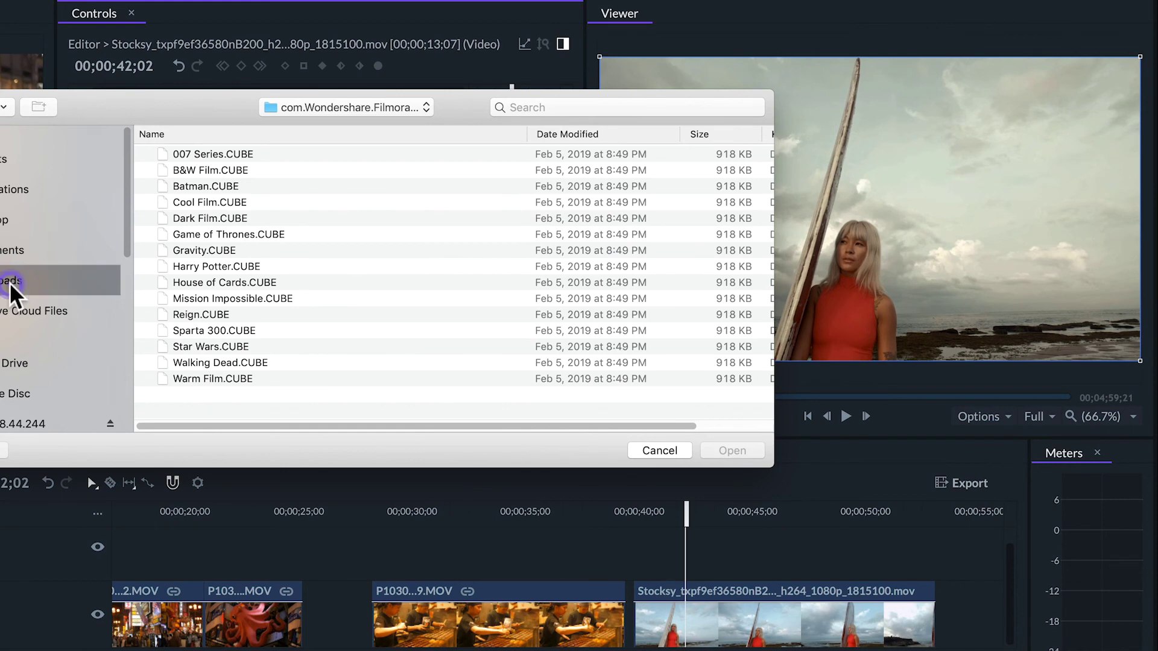
pyautogui.click(162, 203)
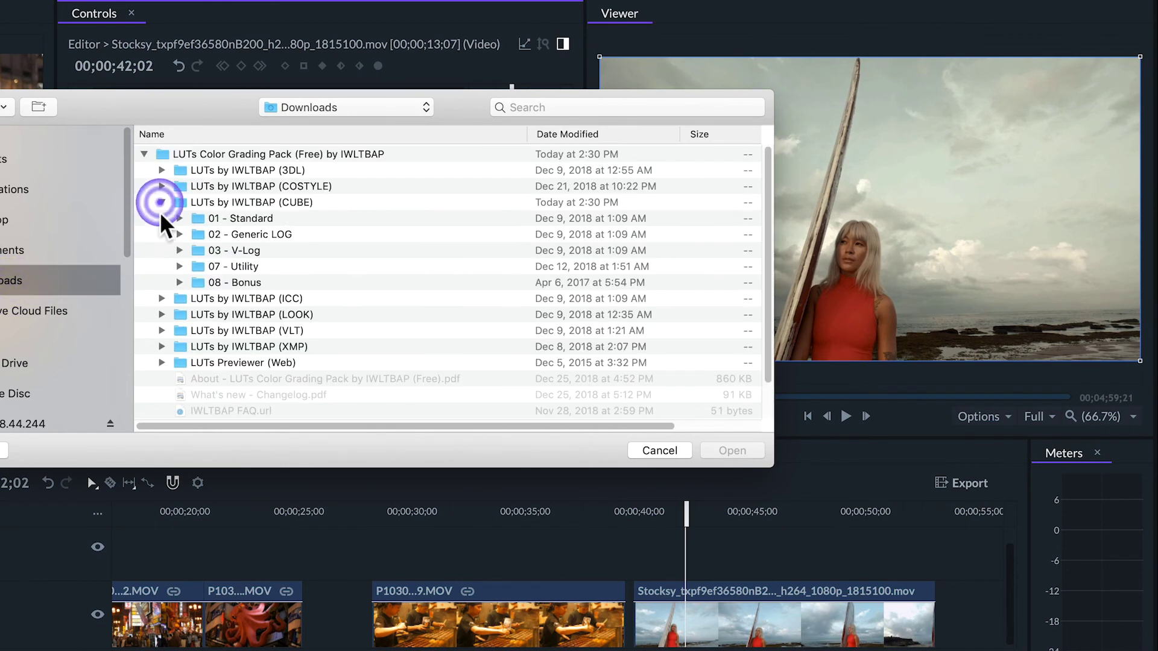
pyautogui.click(179, 219)
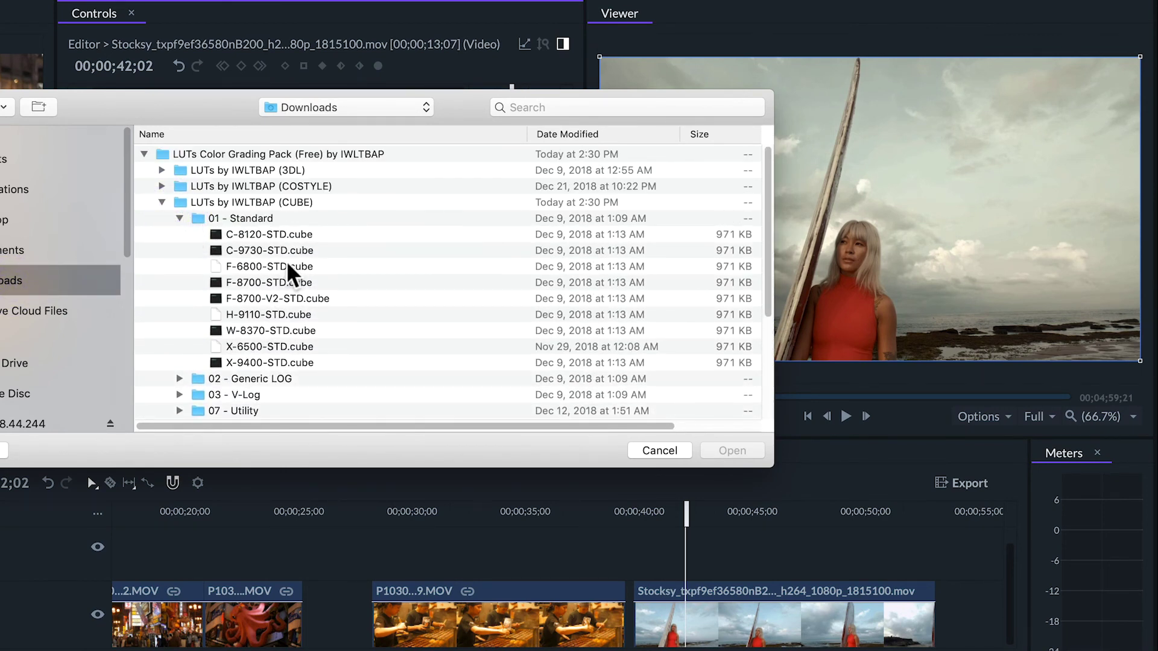
pyautogui.doubleClick(300, 268)
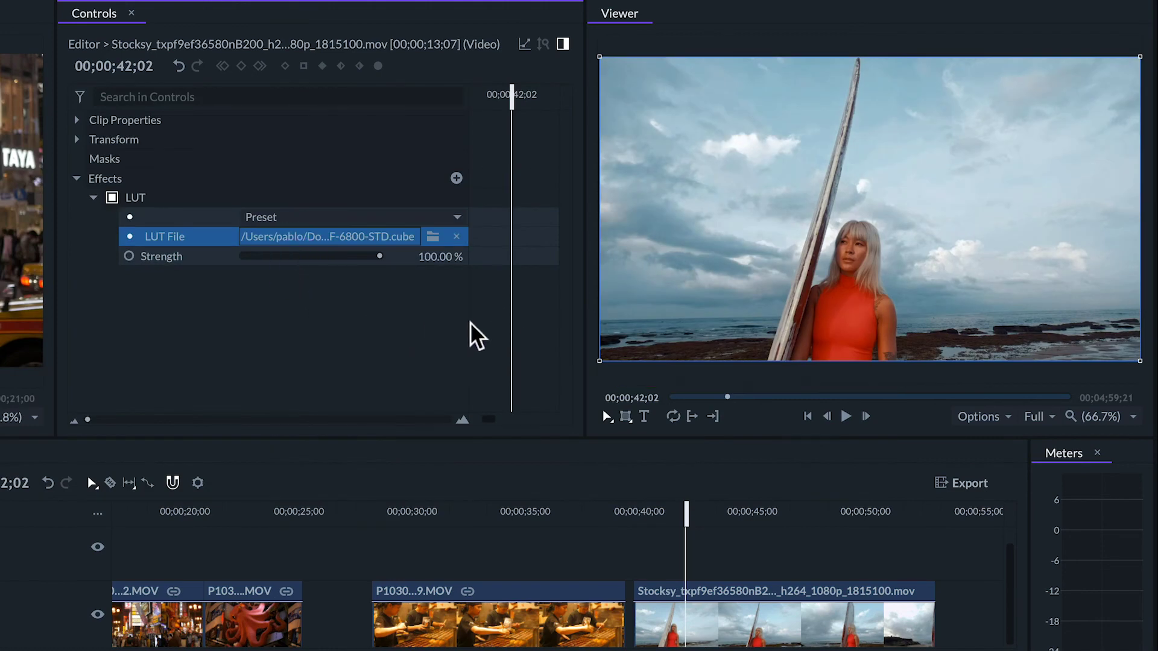
pyautogui.click(111, 199)
pyautogui.click(111, 199)
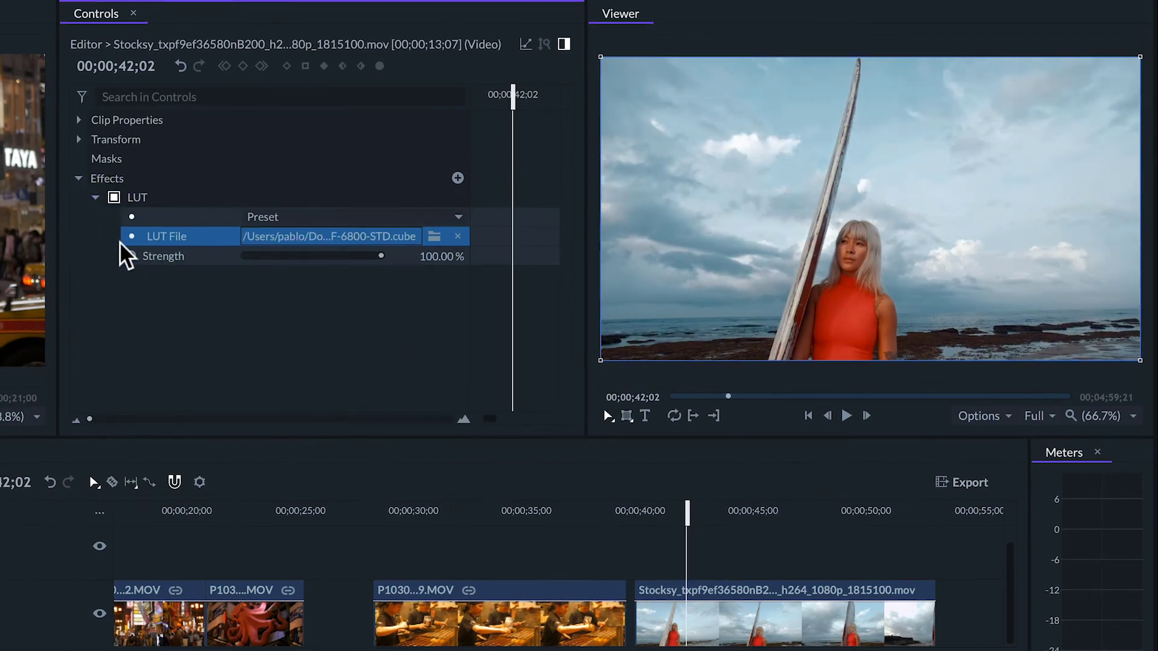